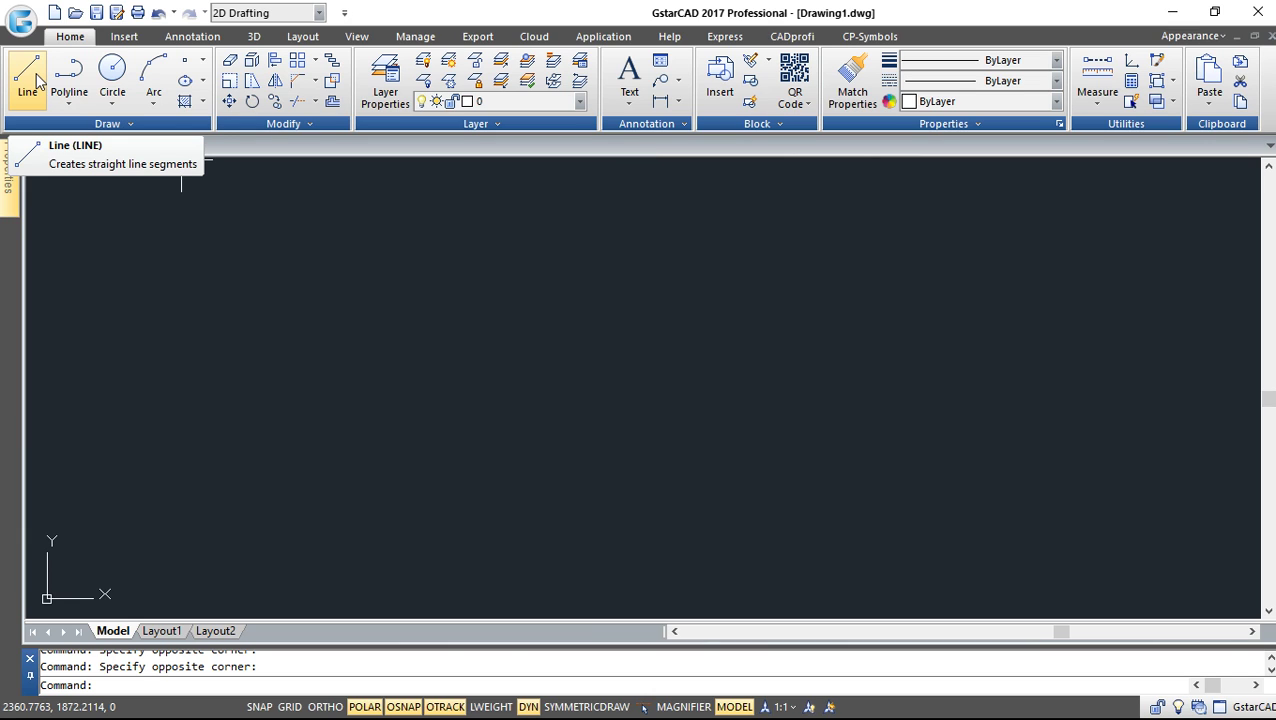
Step: Draw a closed 100 by 70 rectangle from four line segments starting at a picked corner
{"action": "left_click", "coordinate": [37, 80]}
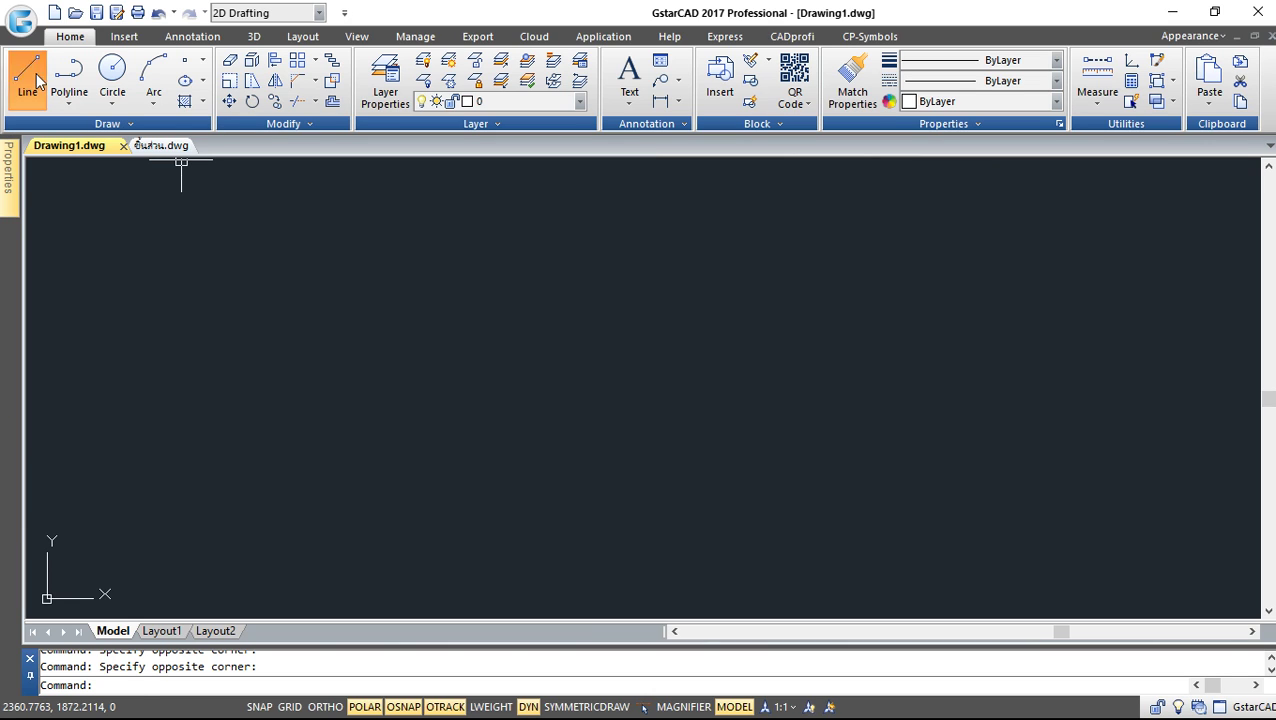
{"action": "left_click", "coordinate": [440, 314]}
{"action": "type", "text": "100"}
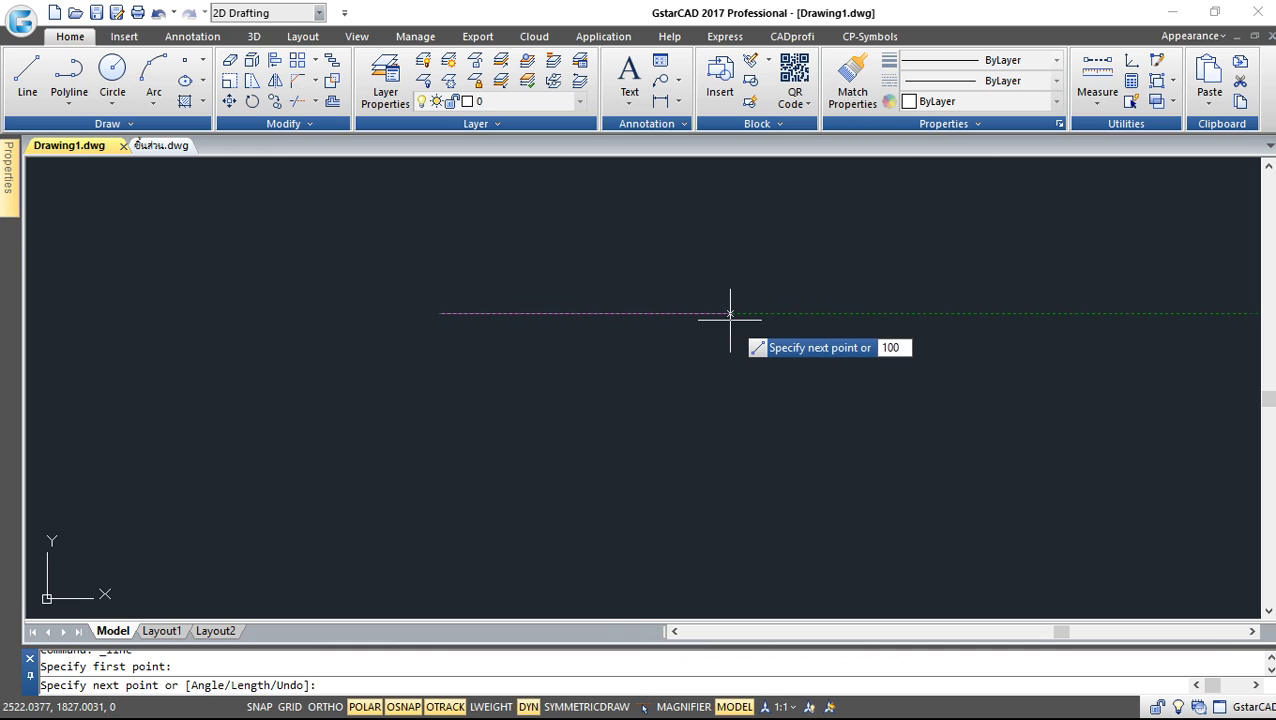
{"action": "key", "text": "Return"}
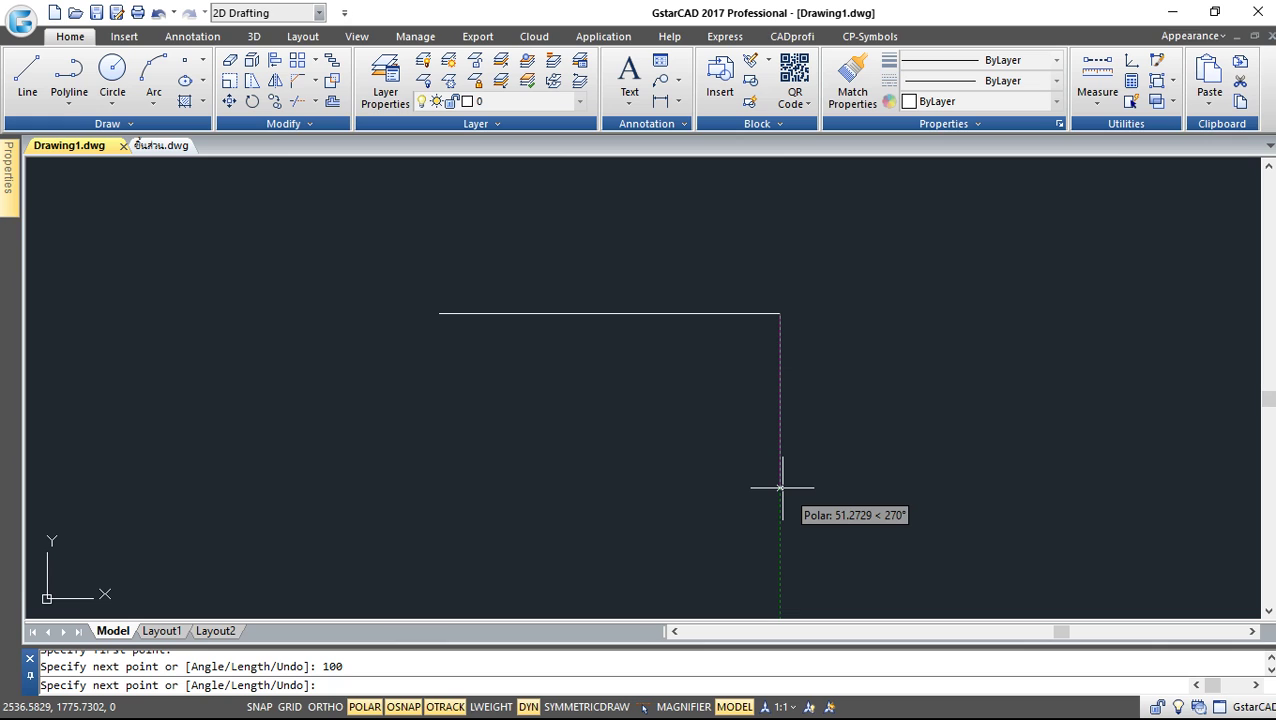
{"action": "type", "text": "70"}
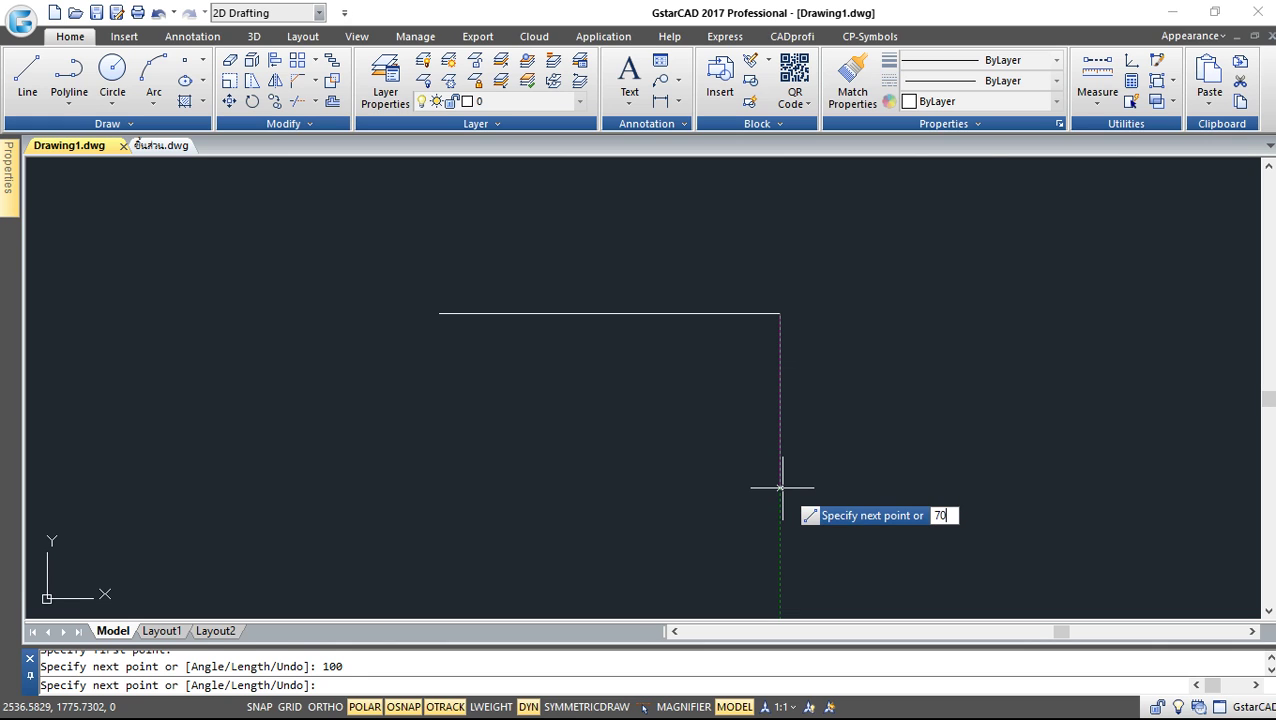
{"action": "key", "text": "Return"}
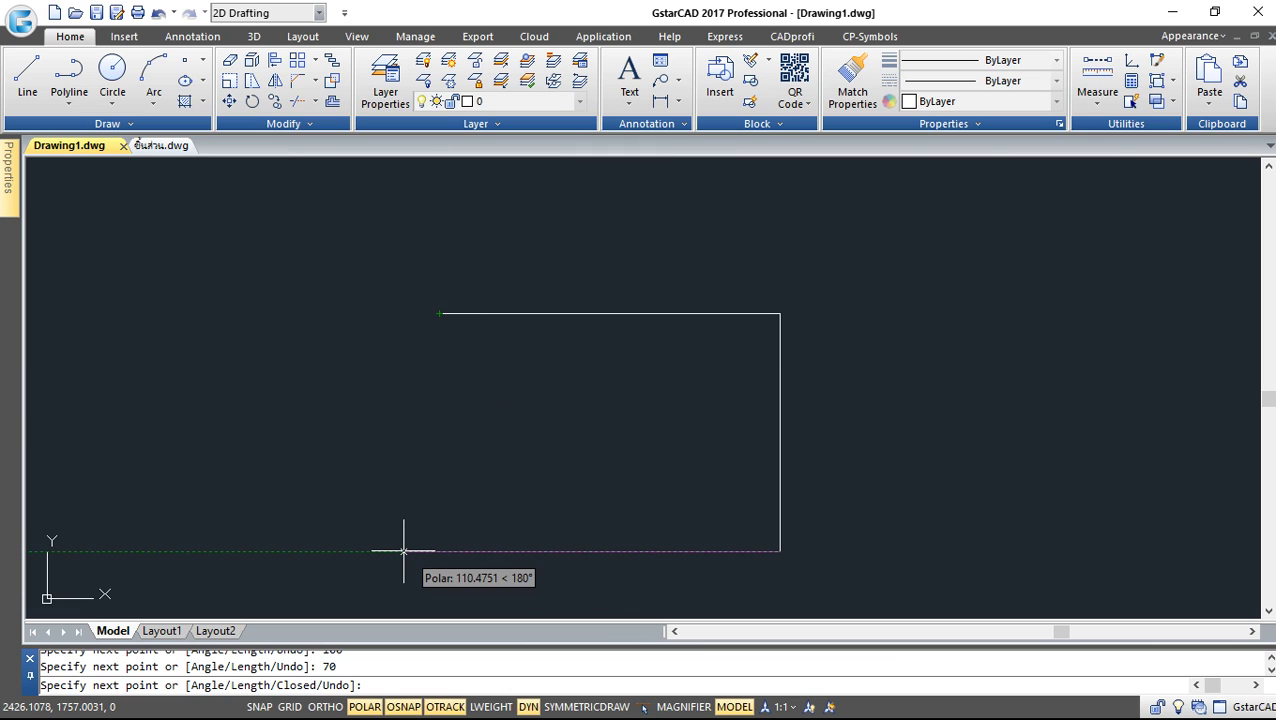
{"action": "type", "text": "1"}
{"action": "key", "text": "Return"}
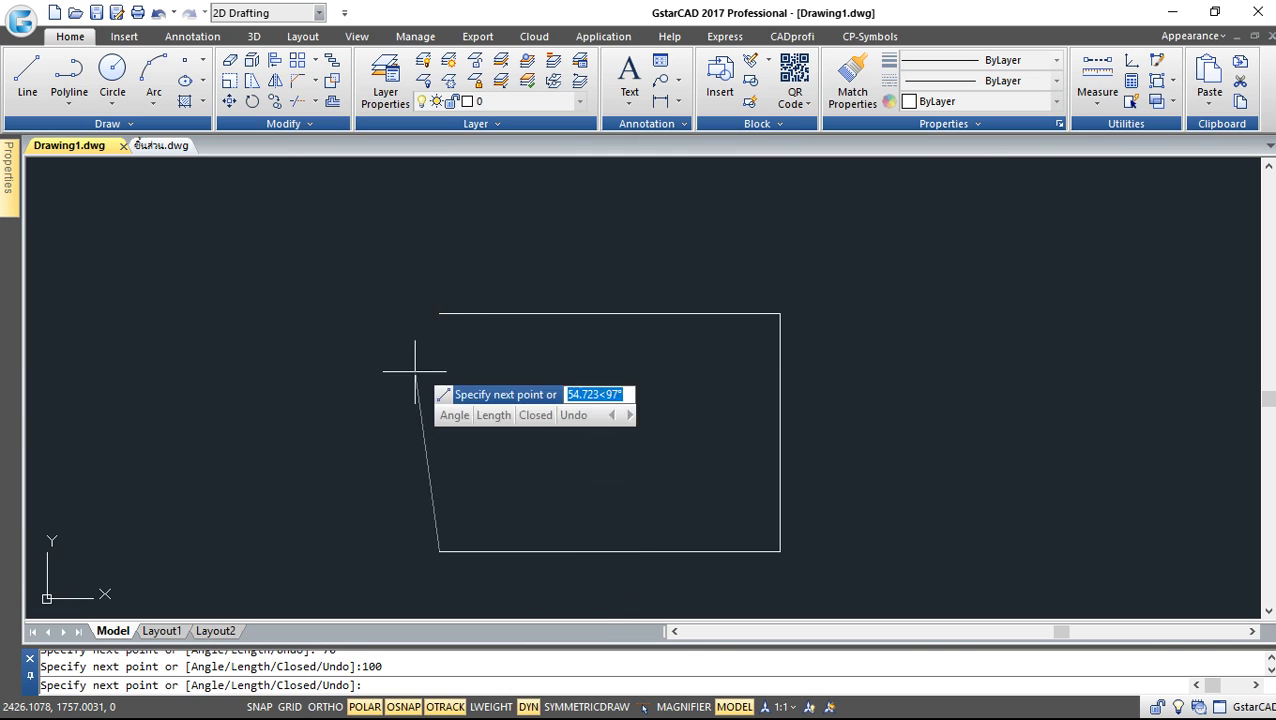
{"action": "left_click", "coordinate": [439, 313]}
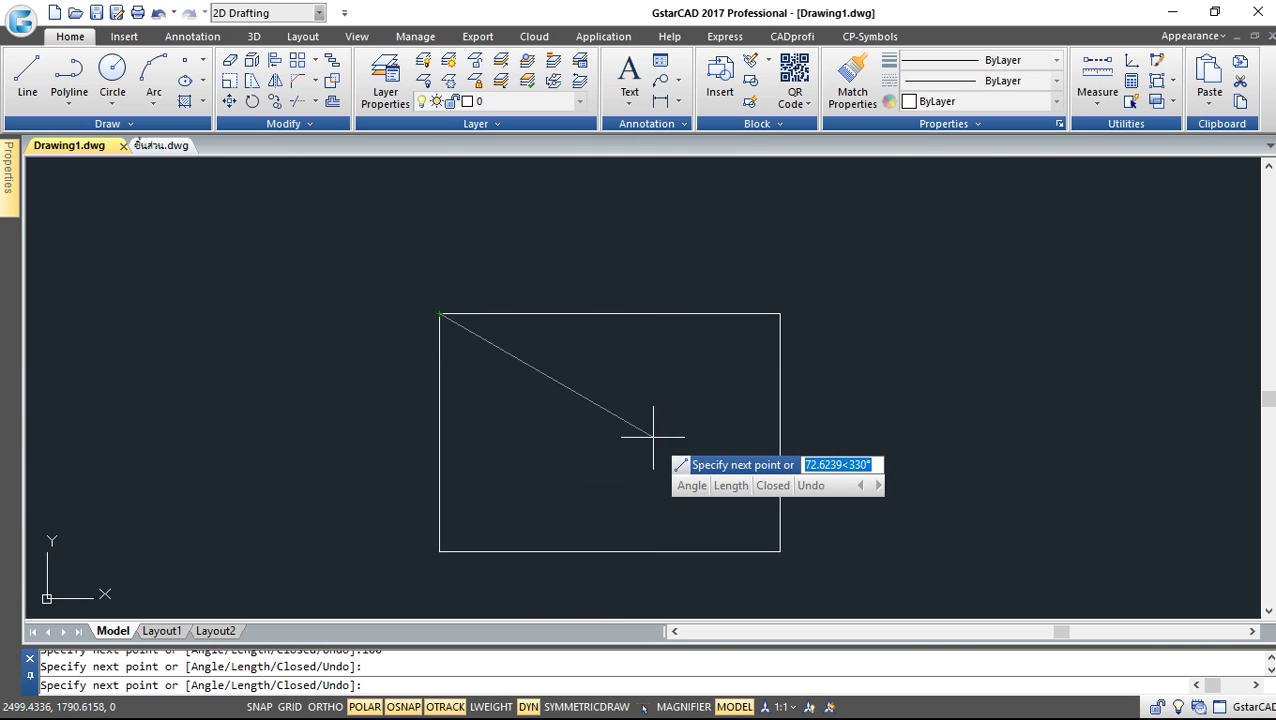
{"action": "key", "text": "Return"}
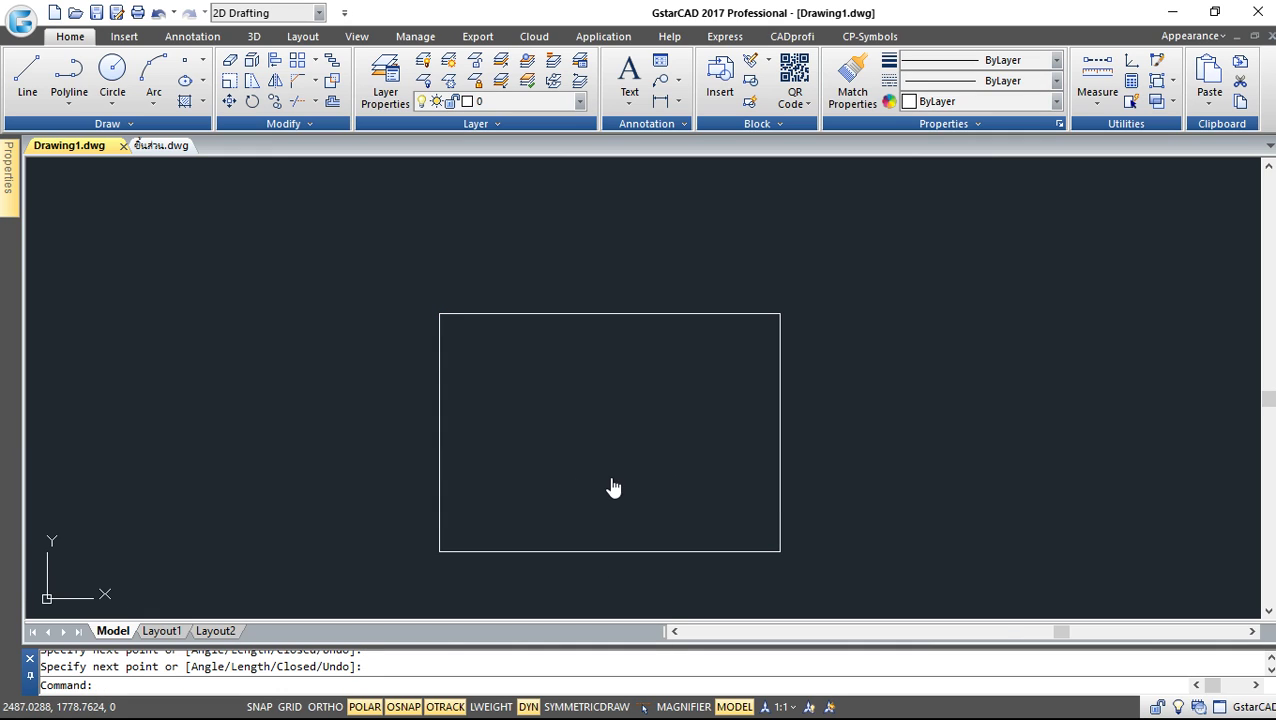
{"action": "middle_click_drag", "start_coordinate": [612, 484], "coordinate": [612, 469]}
{"action": "left_click", "coordinate": [608, 298]}
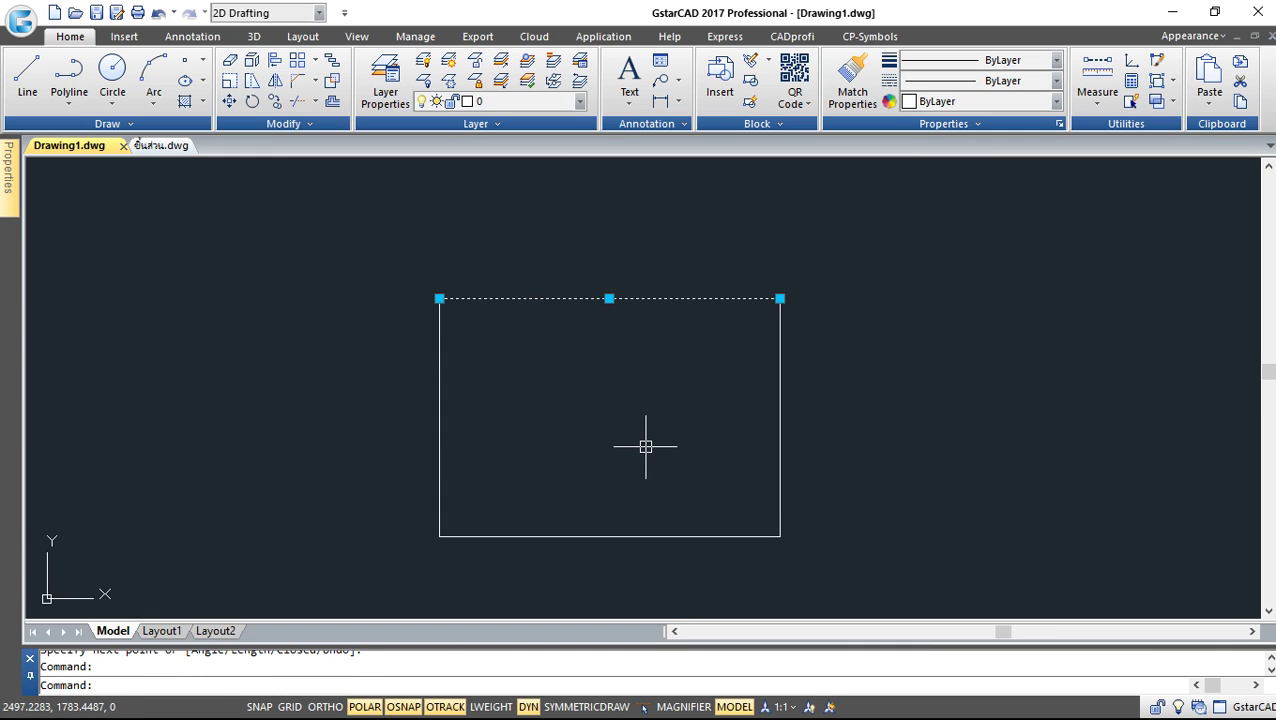
Step: Offset the rectangle's left and right edges 15 units inward
{"action": "key", "text": "Escape"}
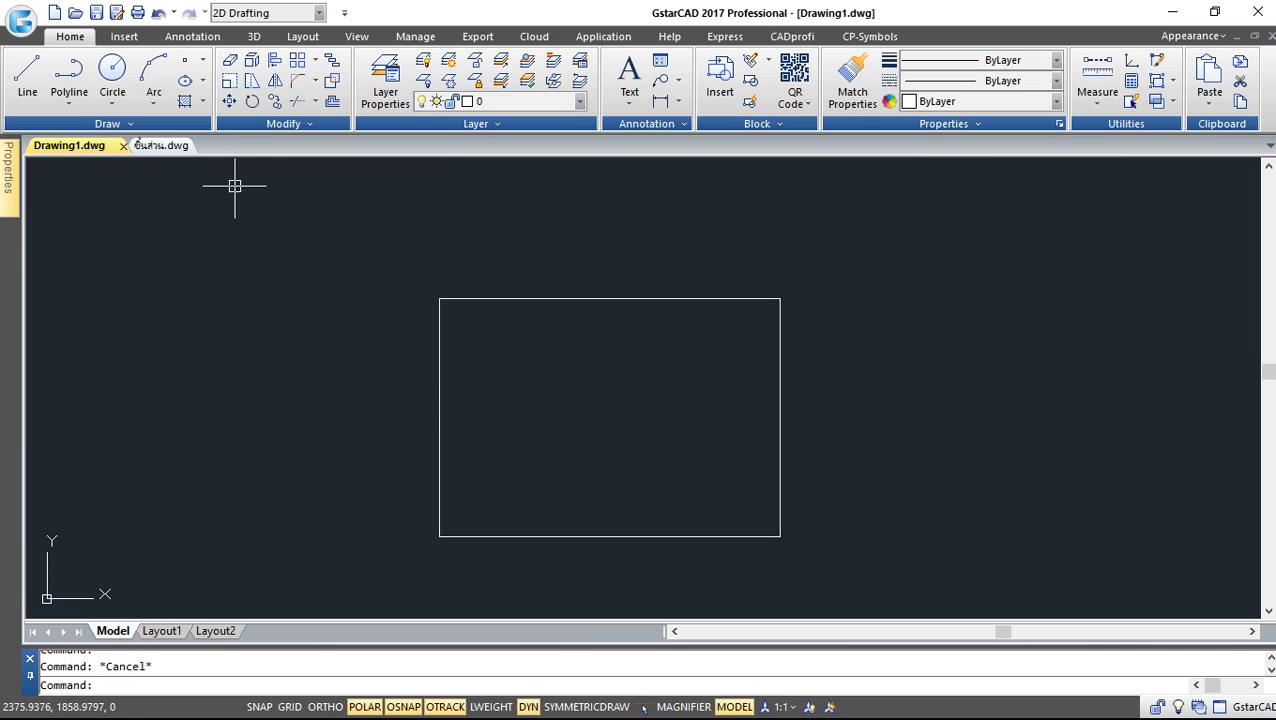
{"action": "left_click", "coordinate": [334, 103]}
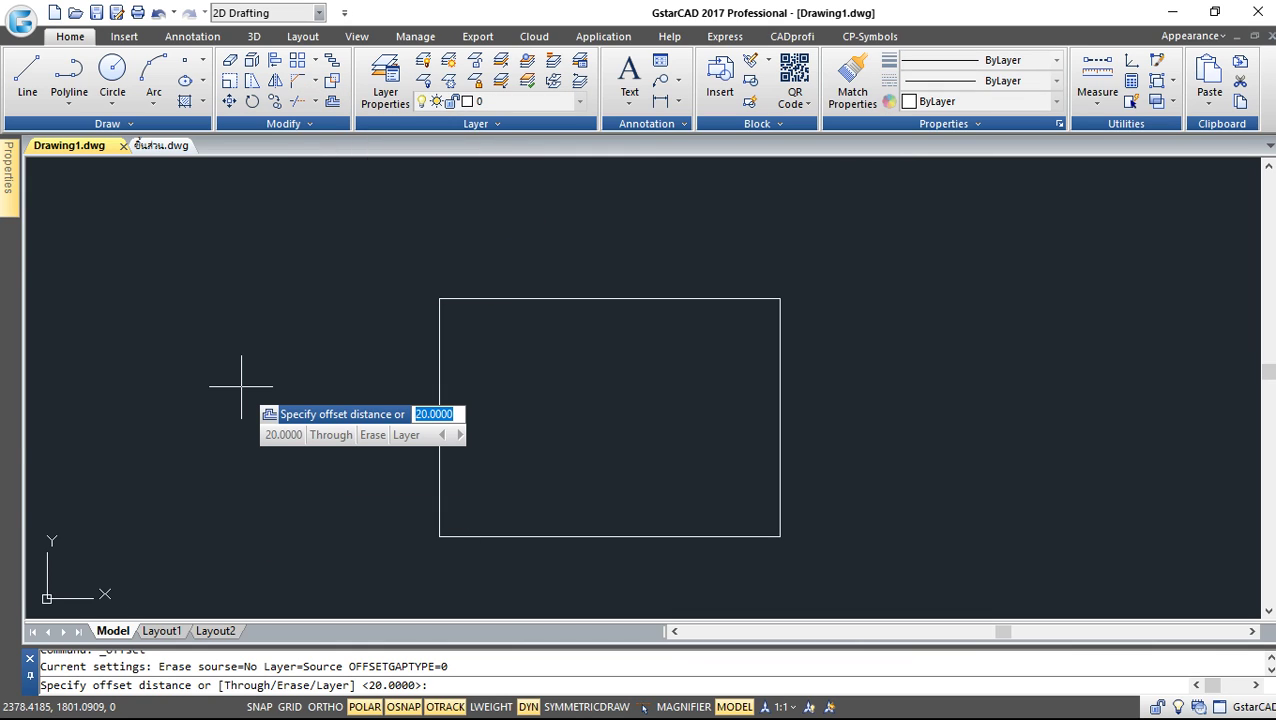
{"action": "type", "text": "1"}
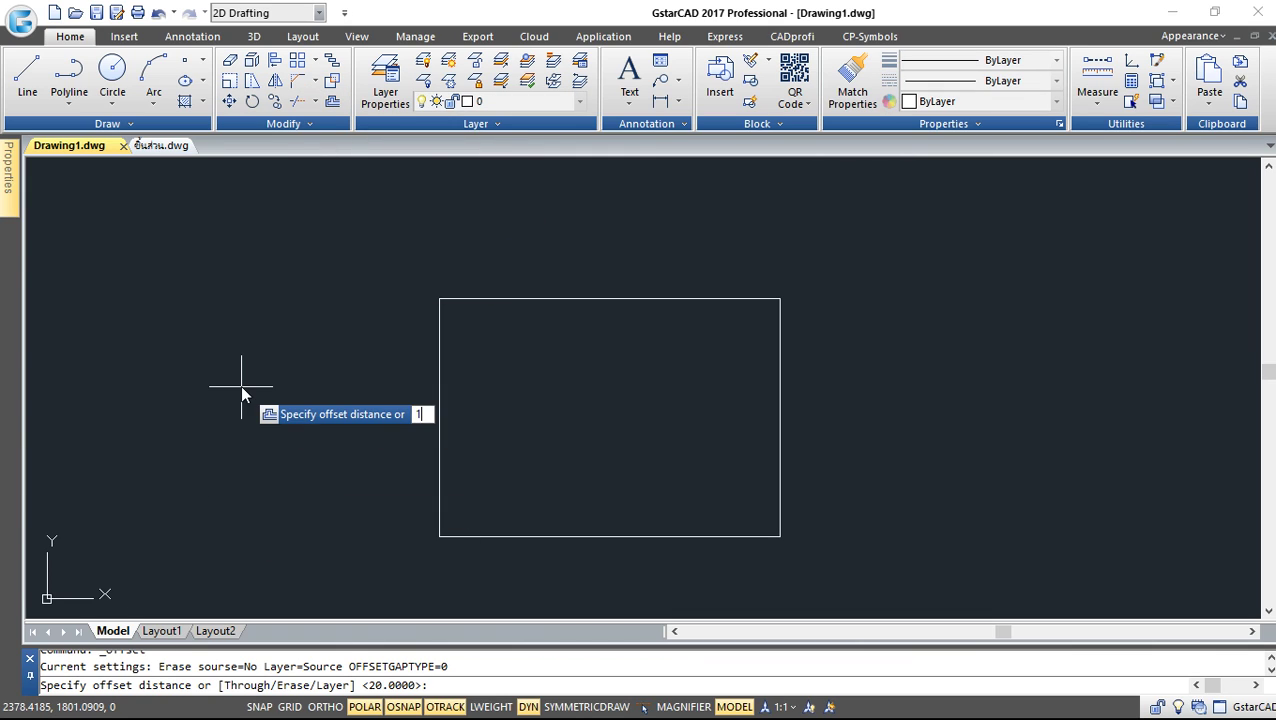
{"action": "type", "text": "5"}
{"action": "key", "text": "Return"}
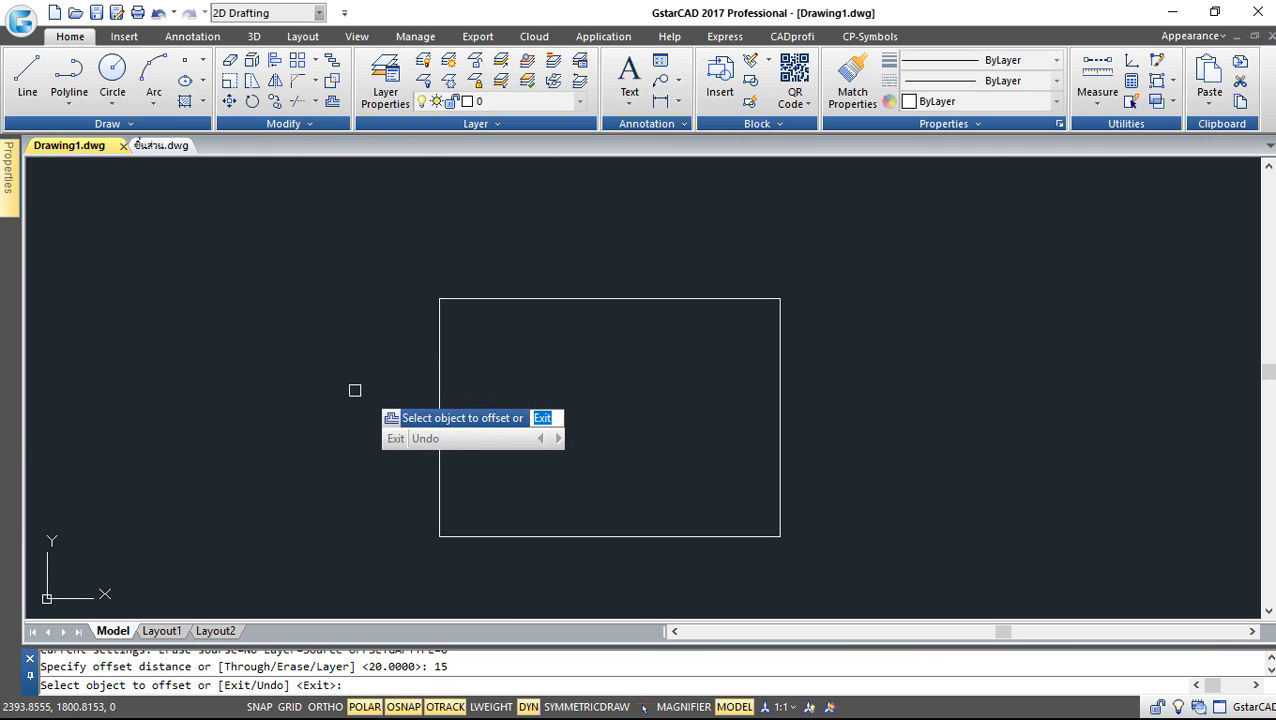
{"action": "left_click", "coordinate": [439, 405]}
{"action": "left_click", "coordinate": [530, 418]}
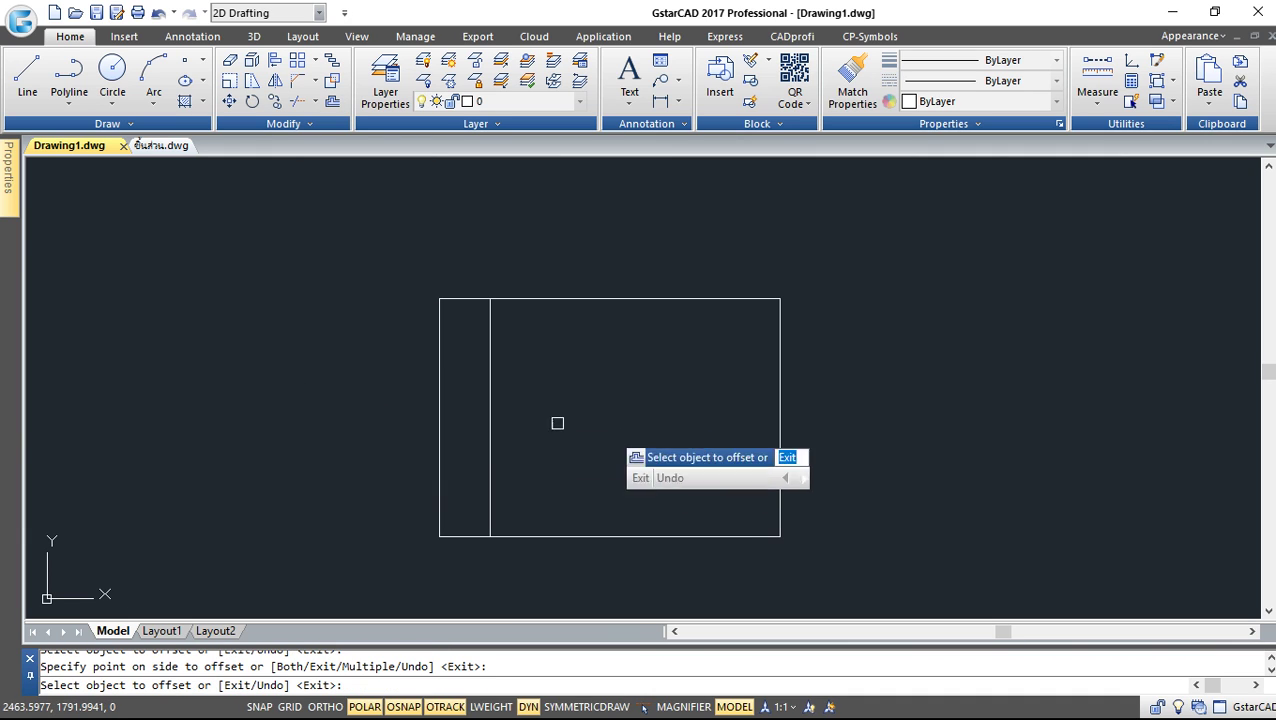
{"action": "left_click", "coordinate": [780, 430]}
{"action": "left_click", "coordinate": [745, 425]}
Step: Offset the top and bottom edges 15 units inward to complete the grid
{"action": "left_click", "coordinate": [606, 298]}
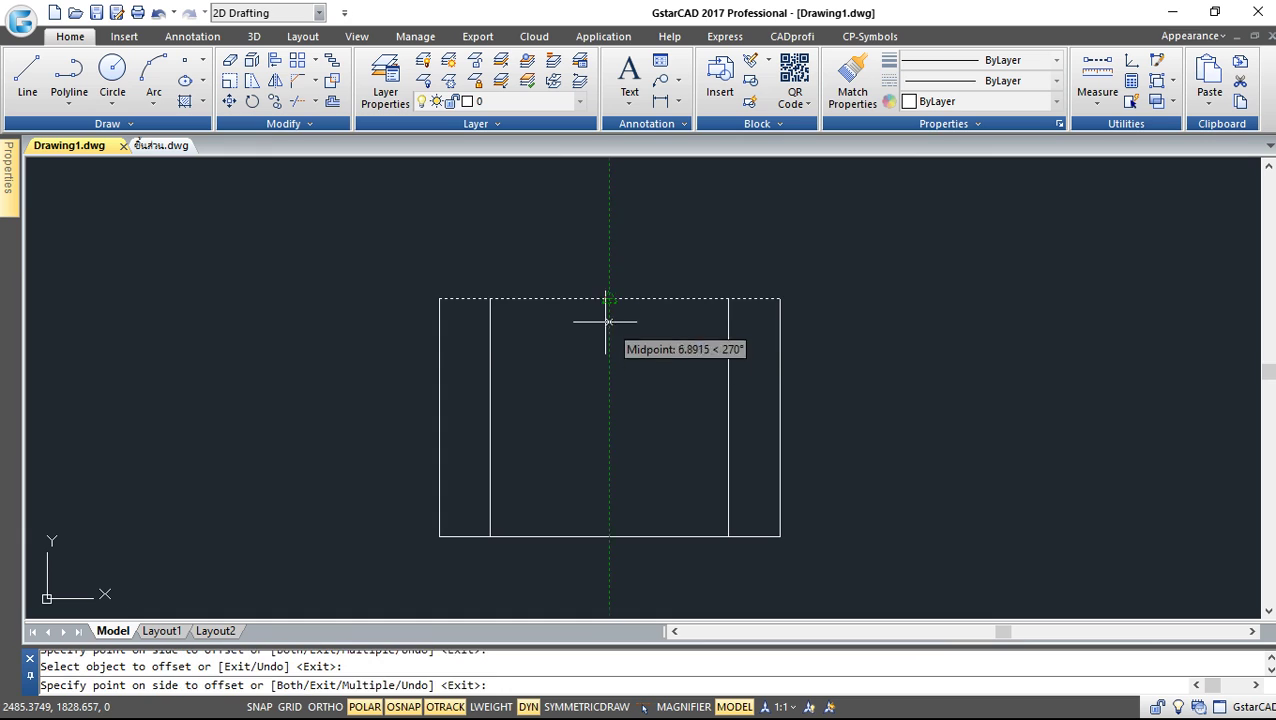
{"action": "left_click", "coordinate": [604, 312]}
{"action": "left_click", "coordinate": [546, 537]}
{"action": "left_click", "coordinate": [552, 512]}
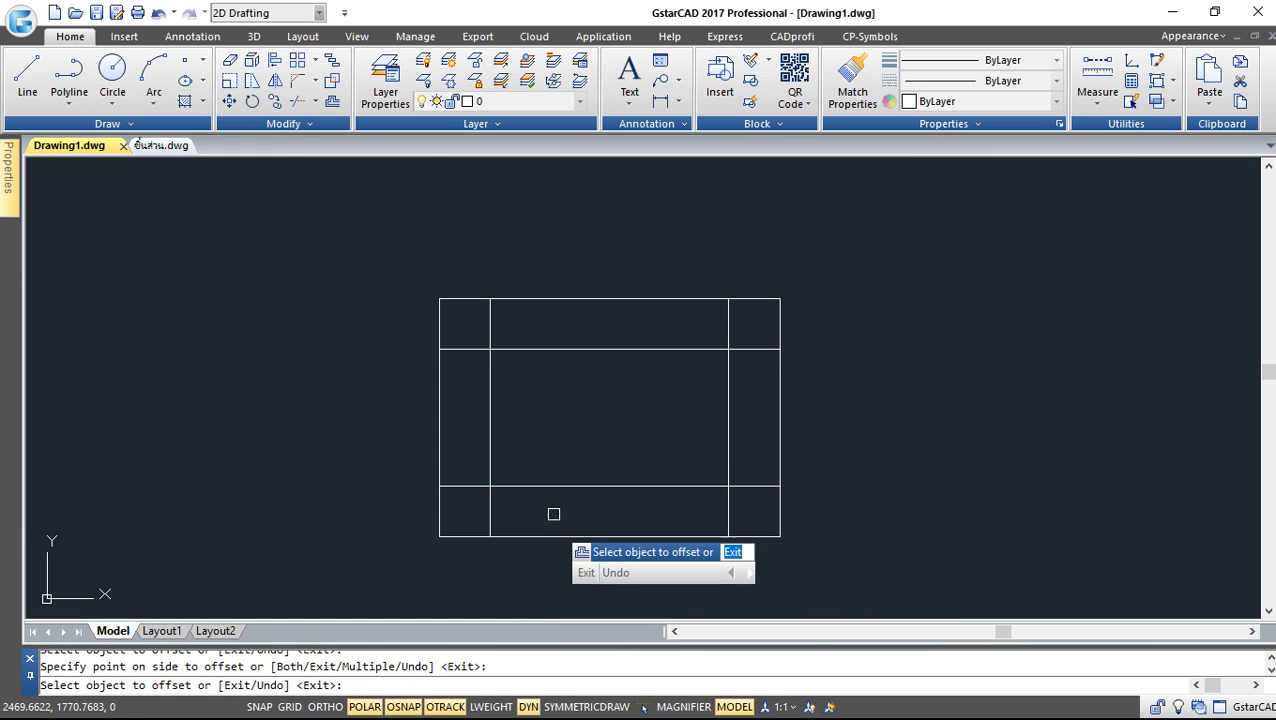
{"action": "key", "text": "Return"}
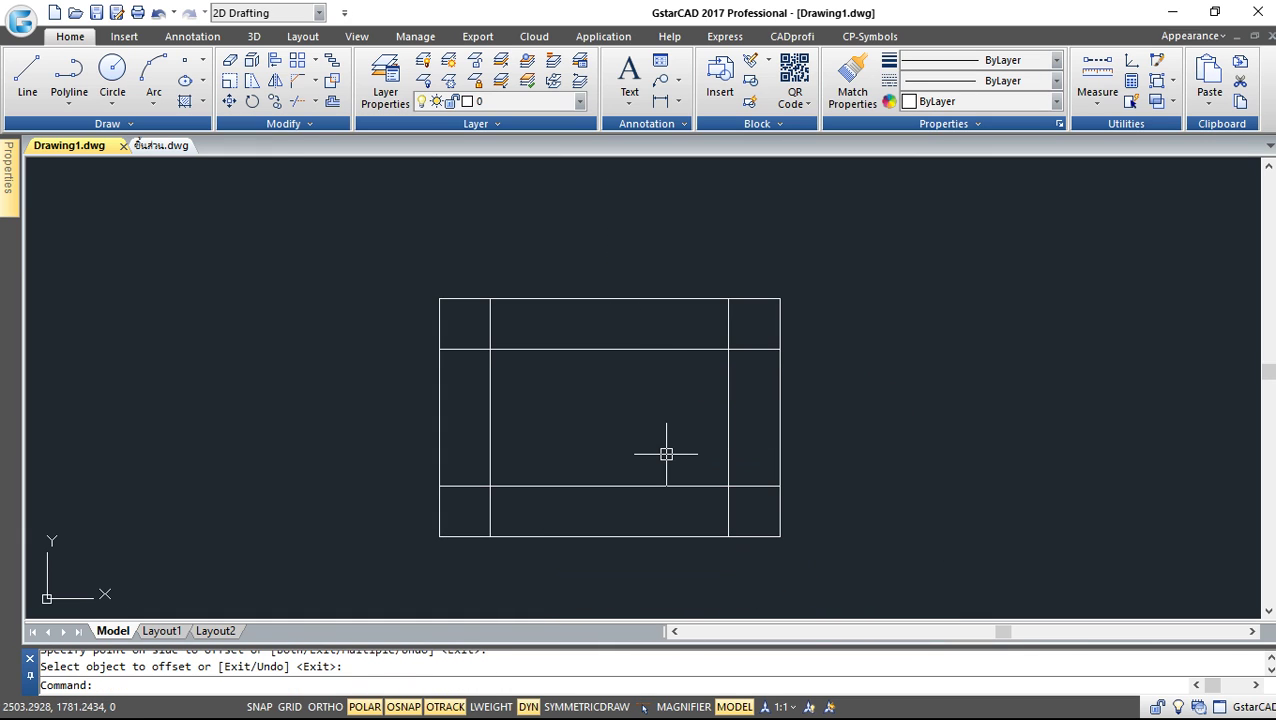
Step: Draw a radius-7 circle at the upper-left grid intersection, undoing a first radius-15 attempt
{"action": "left_click", "coordinate": [115, 75]}
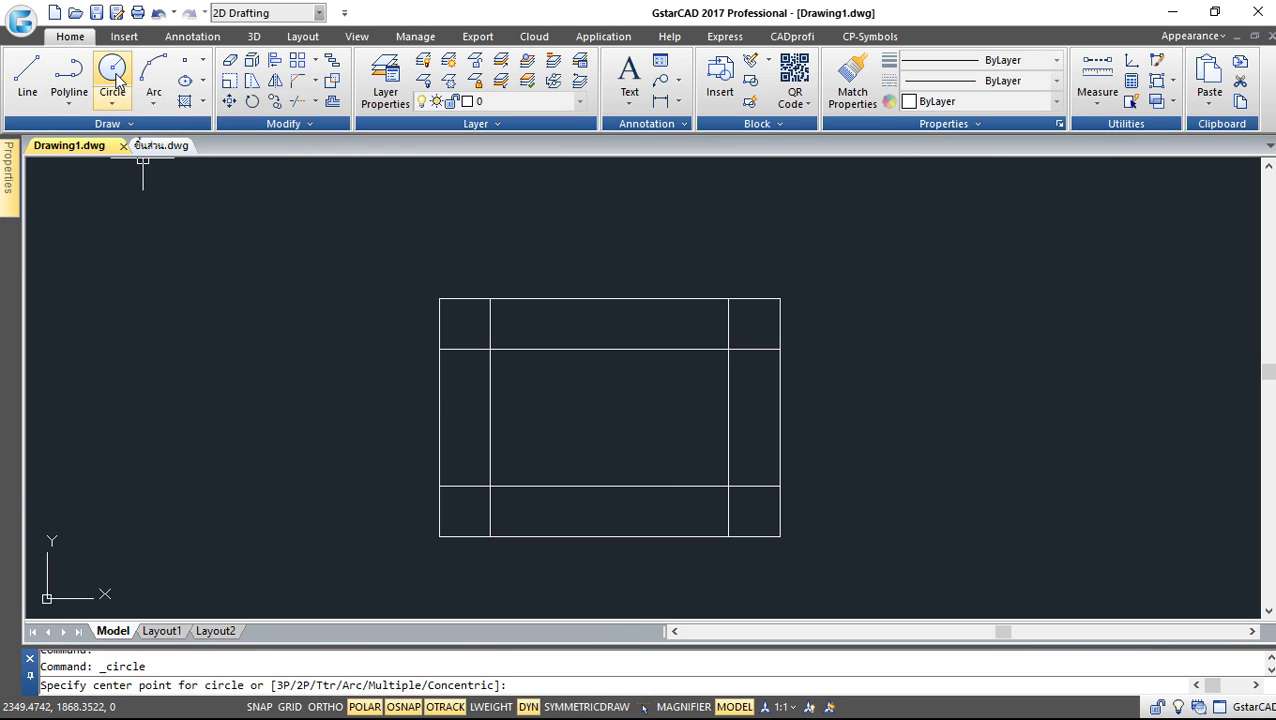
{"action": "left_click", "coordinate": [490, 349]}
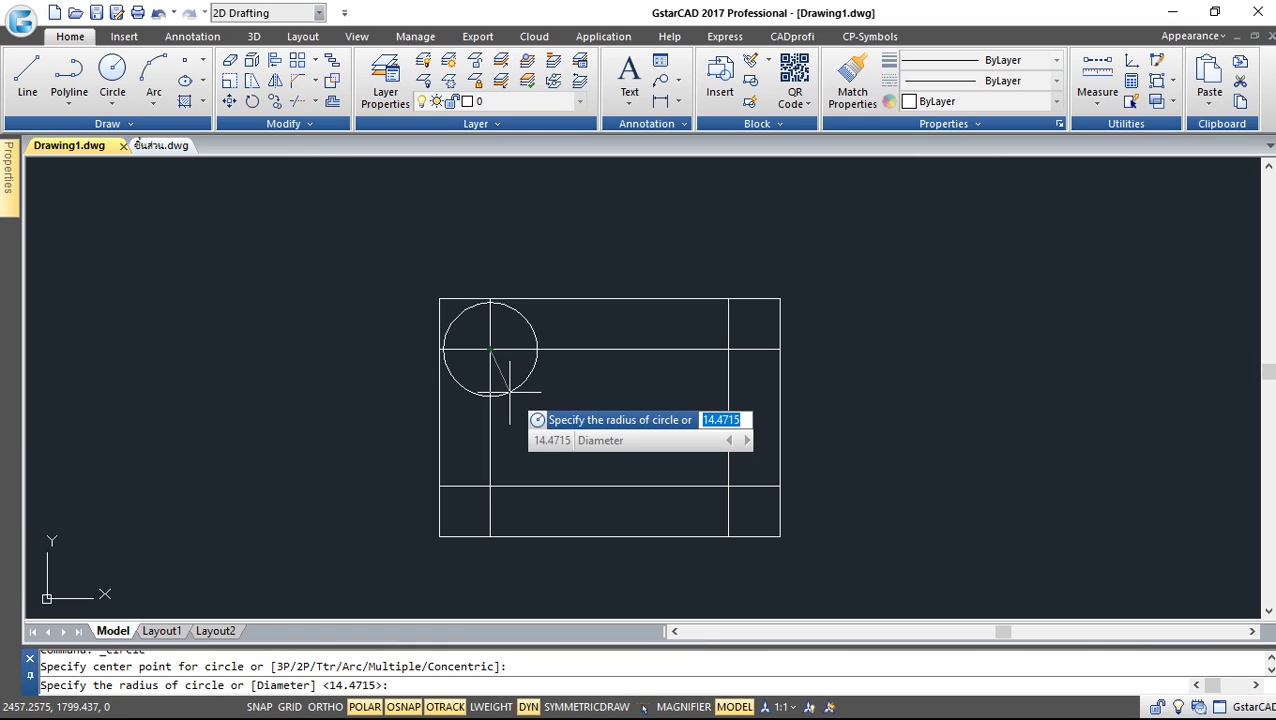
{"action": "type", "text": "15"}
{"action": "key", "text": "Return"}
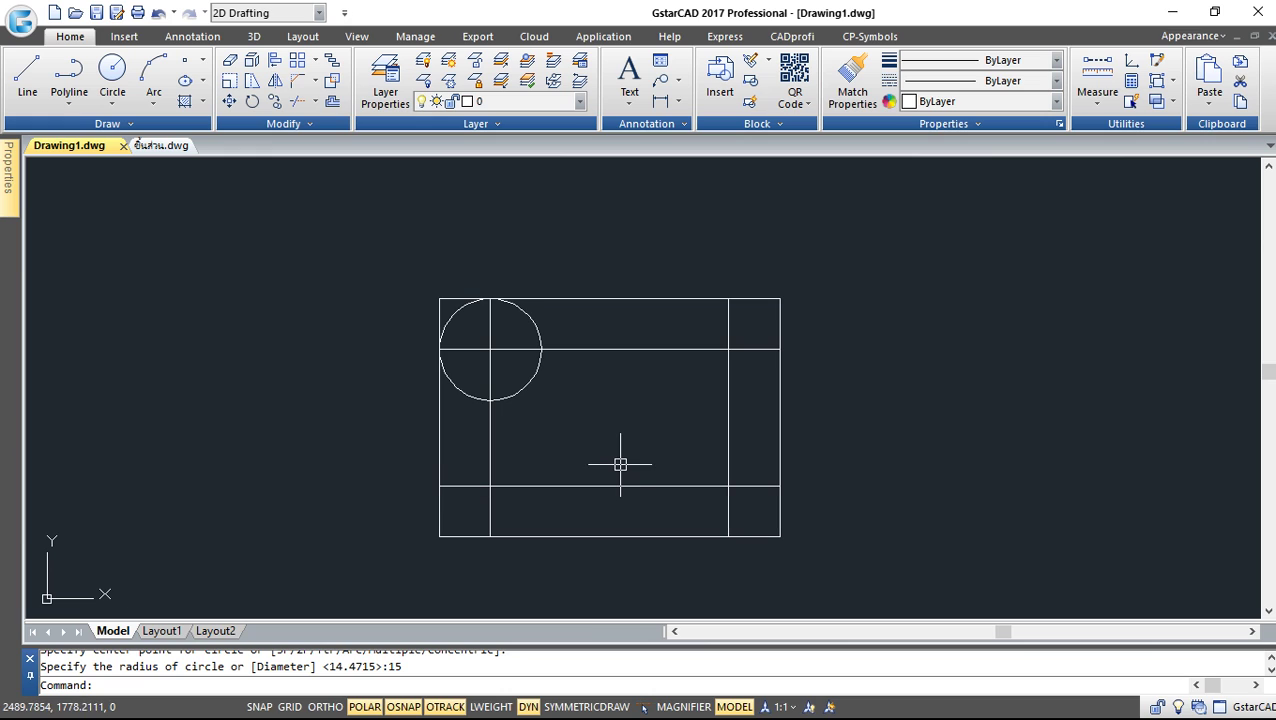
{"action": "key", "text": "ctrl+z"}
{"action": "left_click", "coordinate": [112, 72]}
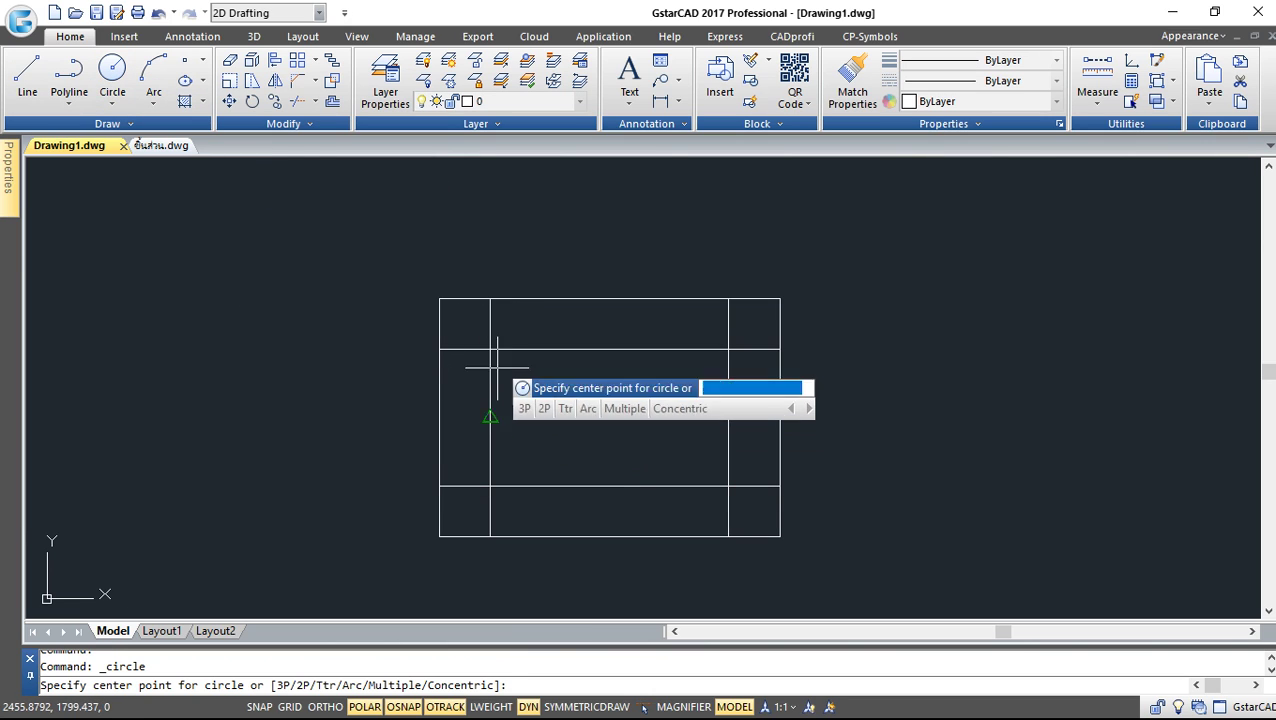
{"action": "left_click", "coordinate": [490, 349]}
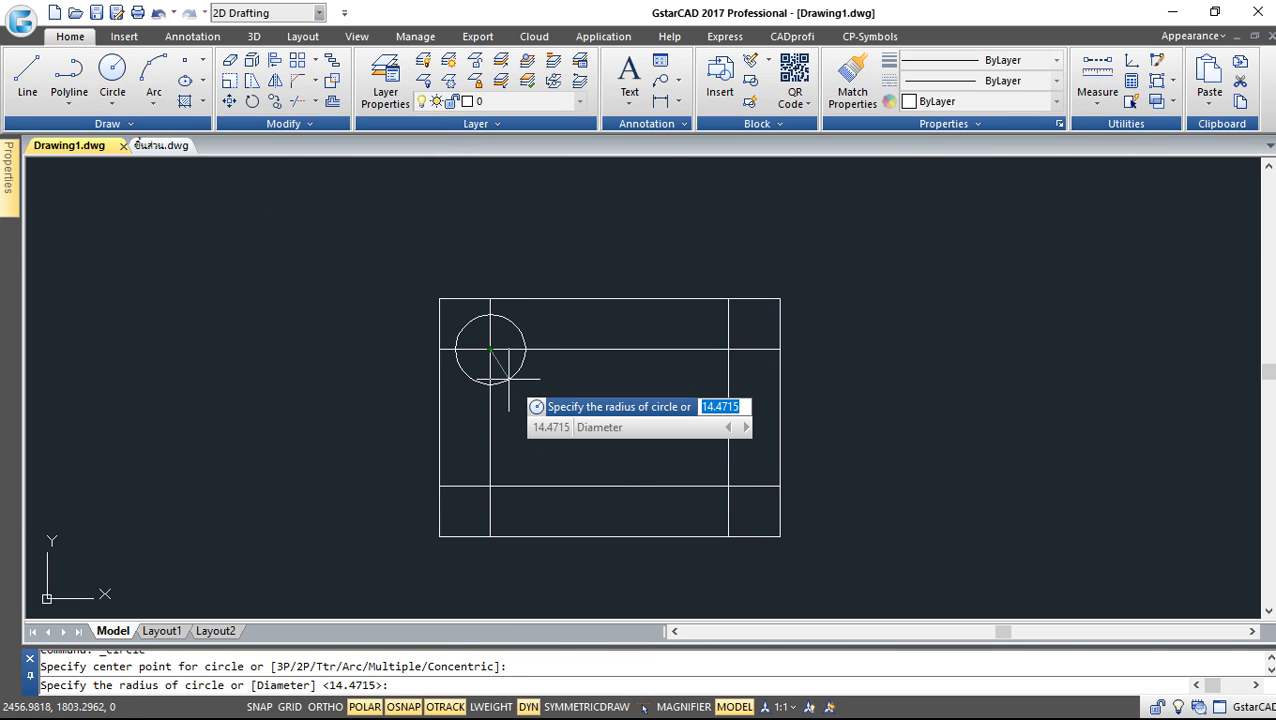
{"action": "type", "text": "7"}
{"action": "key", "text": "Return"}
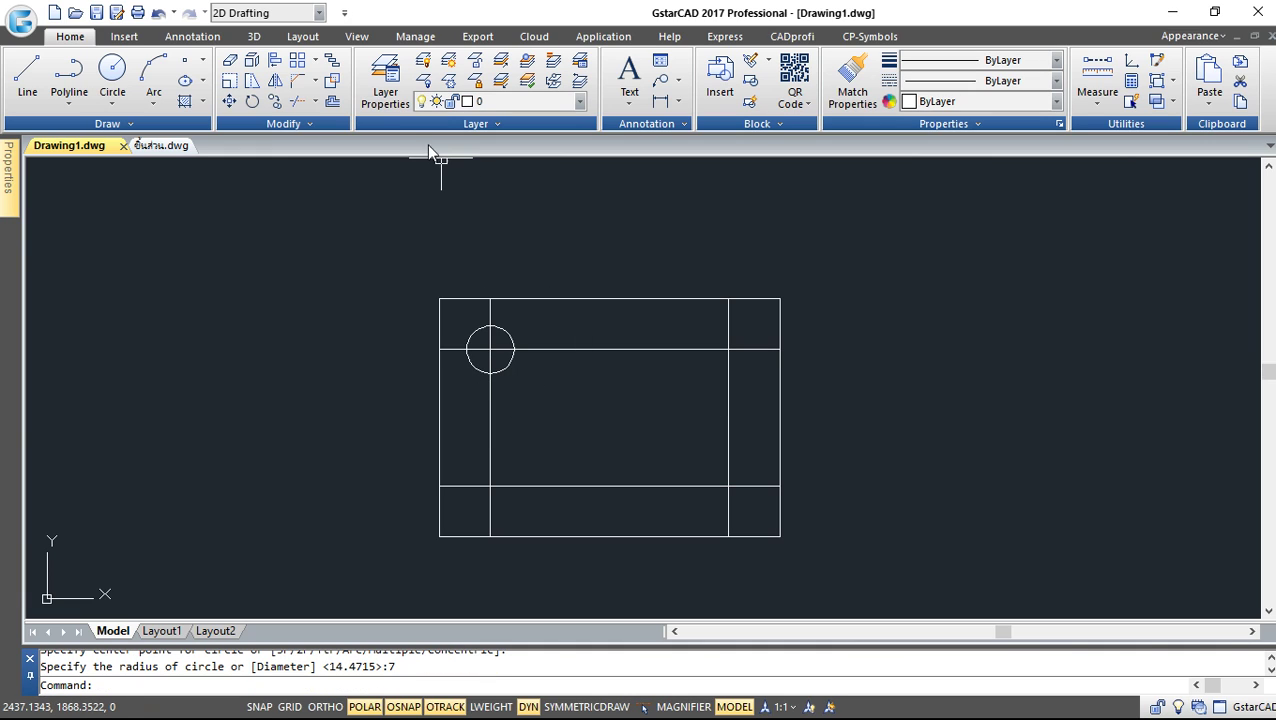
Step: Copy the radius-7 circle to the lower-right and lower-left intersections and the plate's centre
{"action": "left_click", "coordinate": [275, 98]}
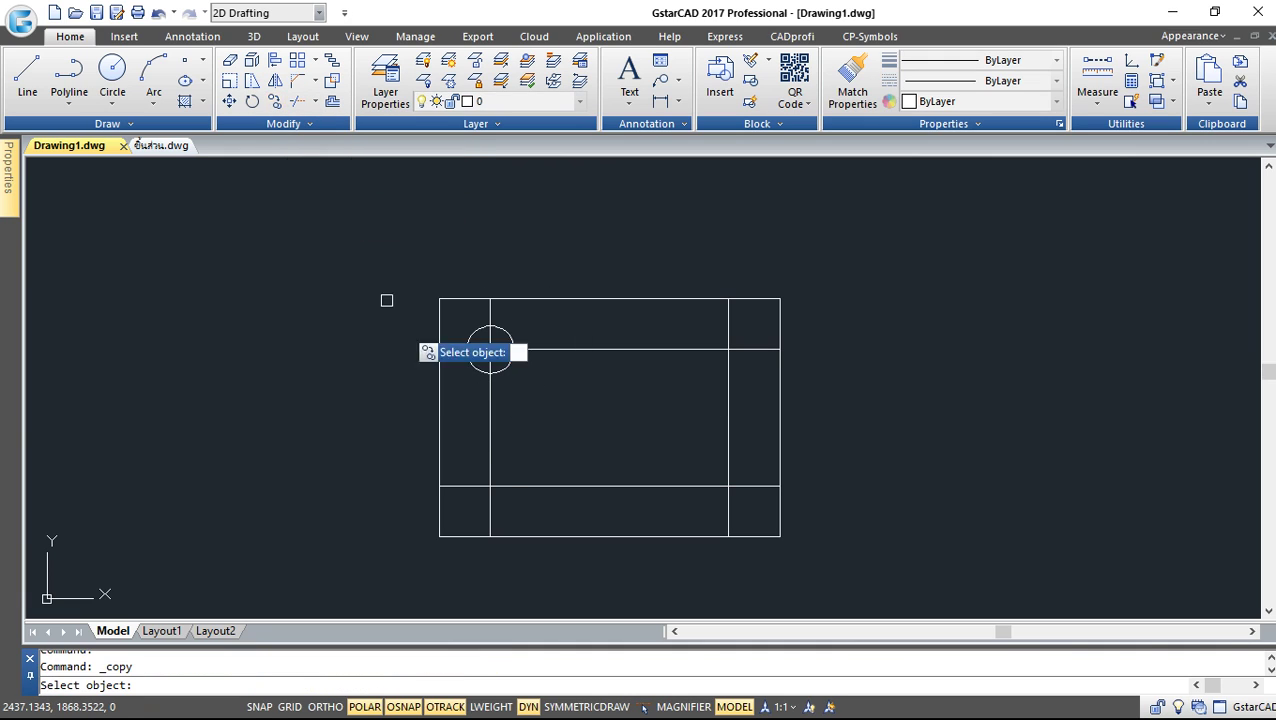
{"action": "left_click", "coordinate": [495, 372]}
{"action": "key", "text": "Return"}
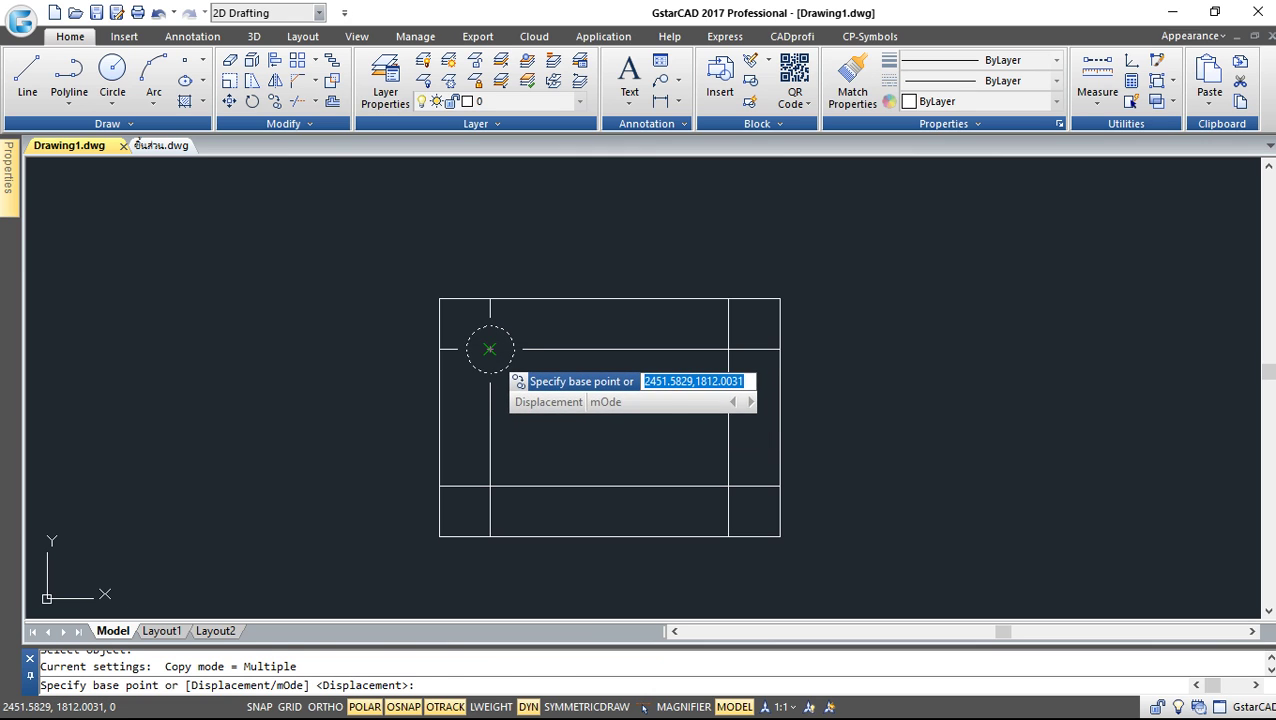
{"action": "left_click", "coordinate": [490, 349]}
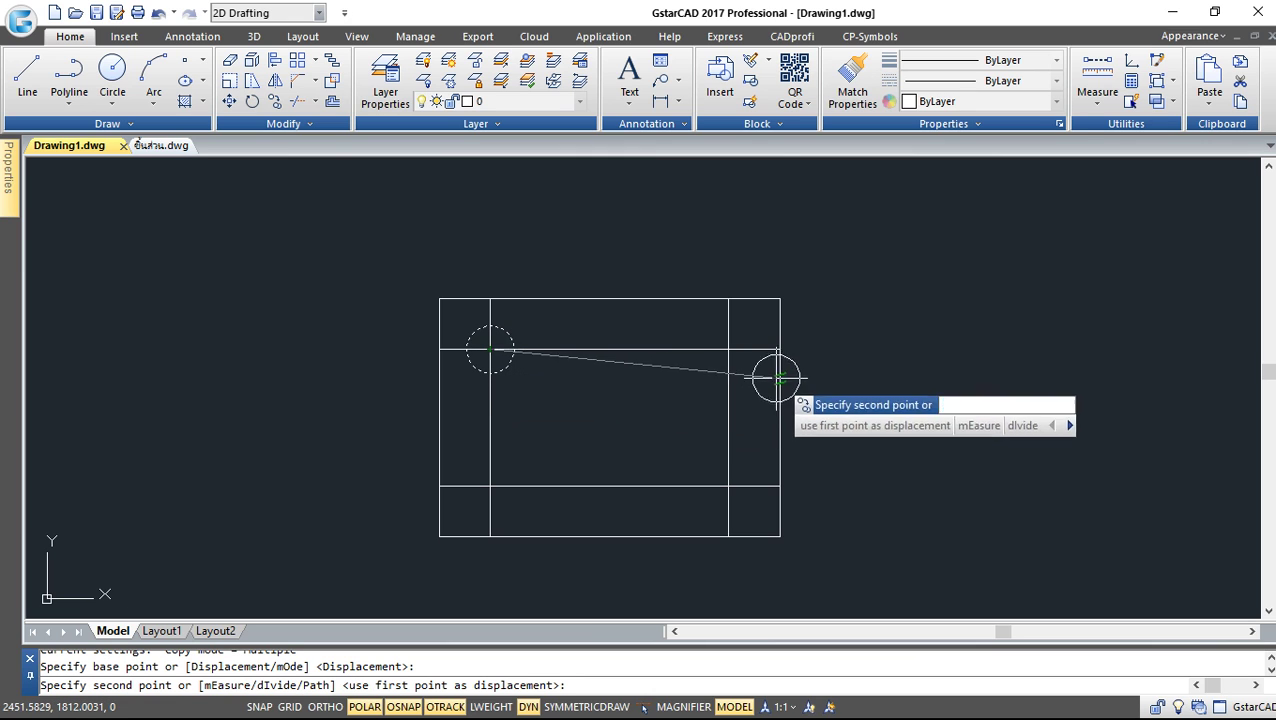
{"action": "left_click", "coordinate": [728, 487]}
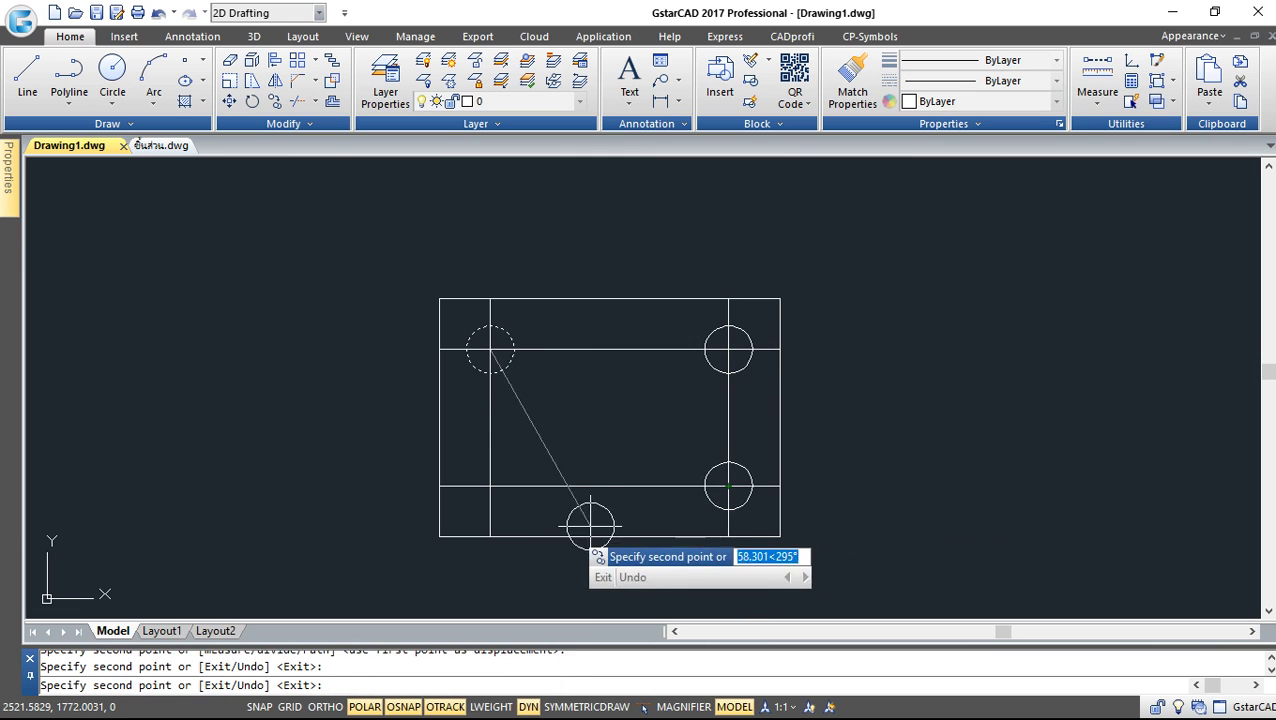
{"action": "left_click", "coordinate": [481, 487]}
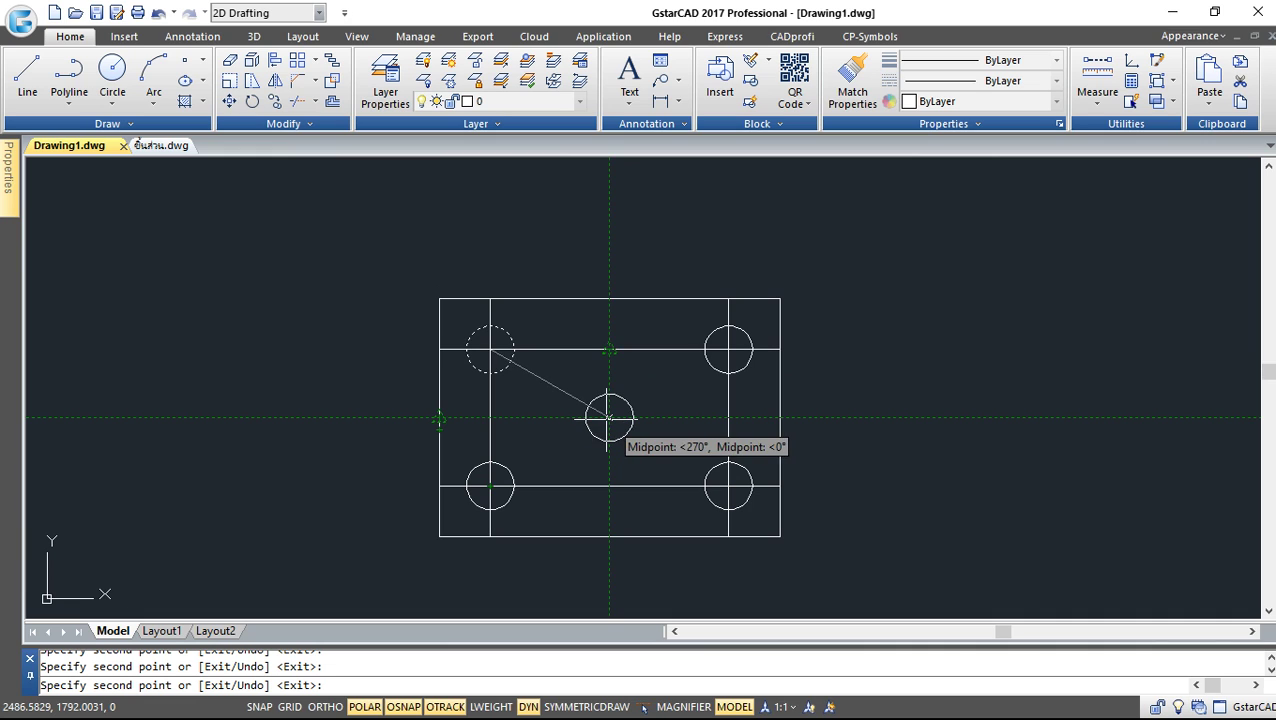
{"action": "left_click", "coordinate": [609, 418]}
{"action": "key", "text": "Escape"}
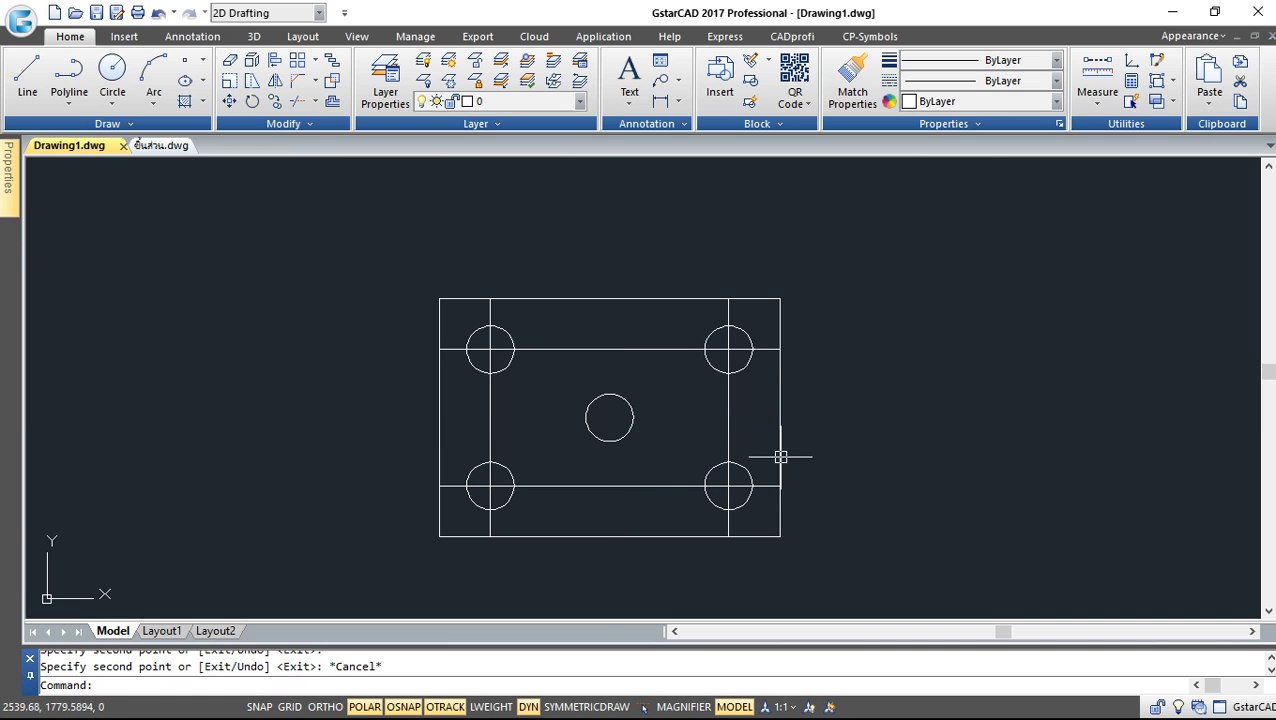
Step: Draw a radius-20 circle centred on the middle hole
{"action": "left_click", "coordinate": [100, 76]}
{"action": "left_click", "coordinate": [609, 418]}
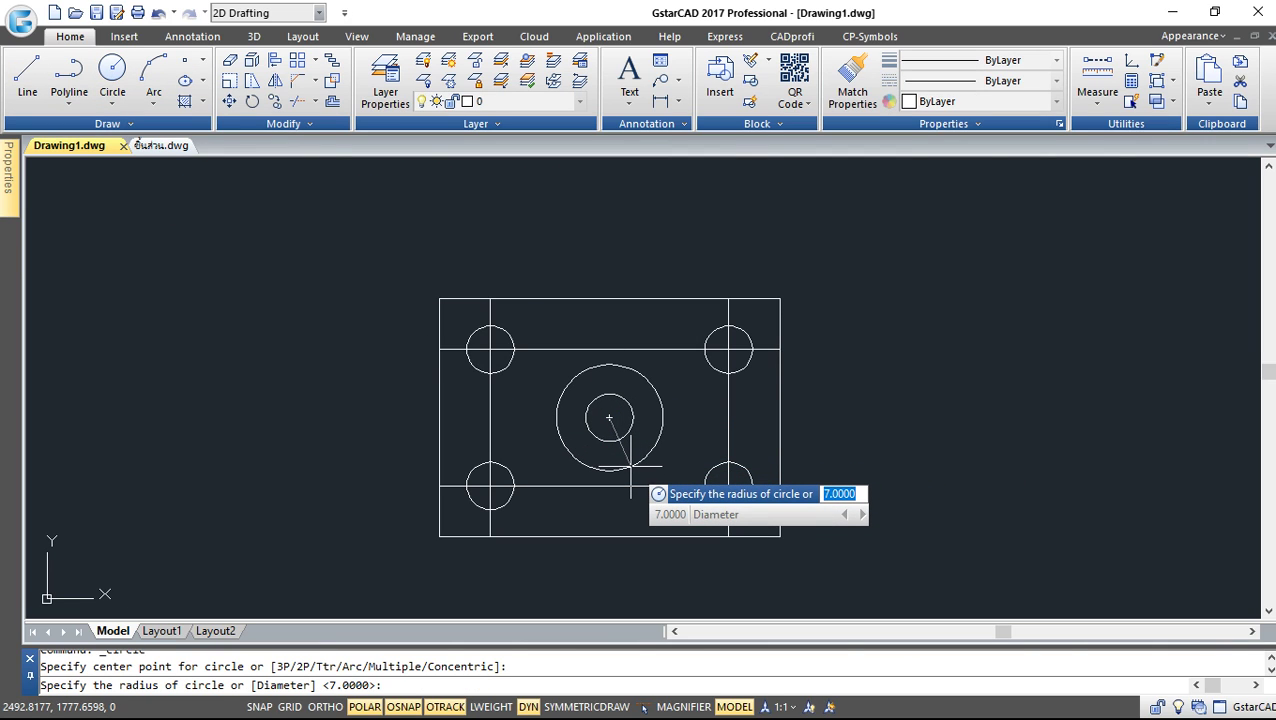
{"action": "type", "text": "20"}
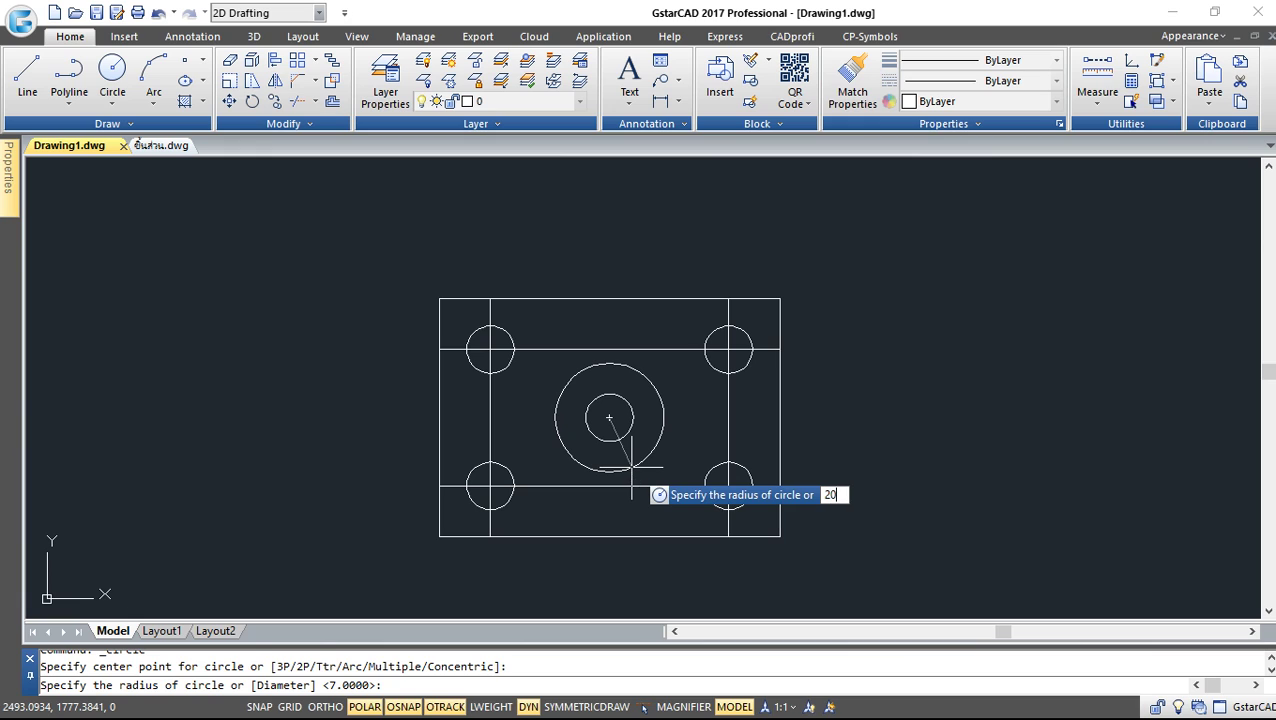
{"action": "key", "text": "Return"}
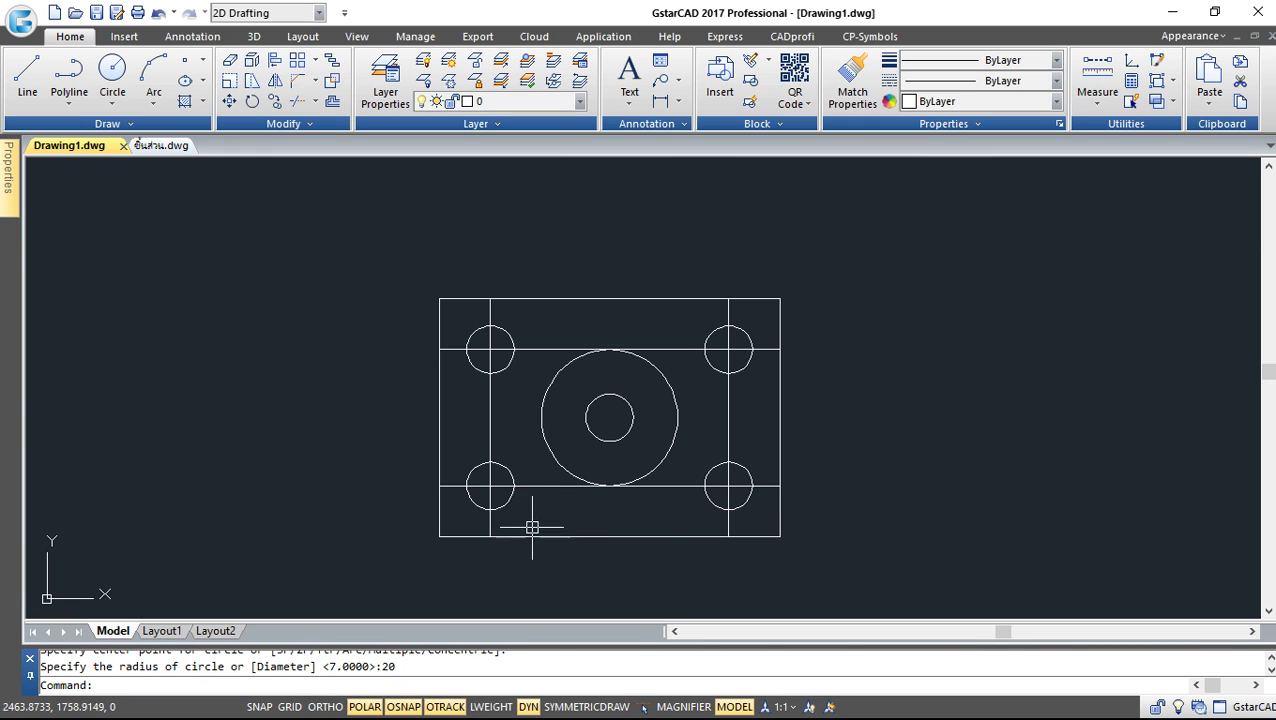
{"action": "left_click", "coordinate": [489, 528]}
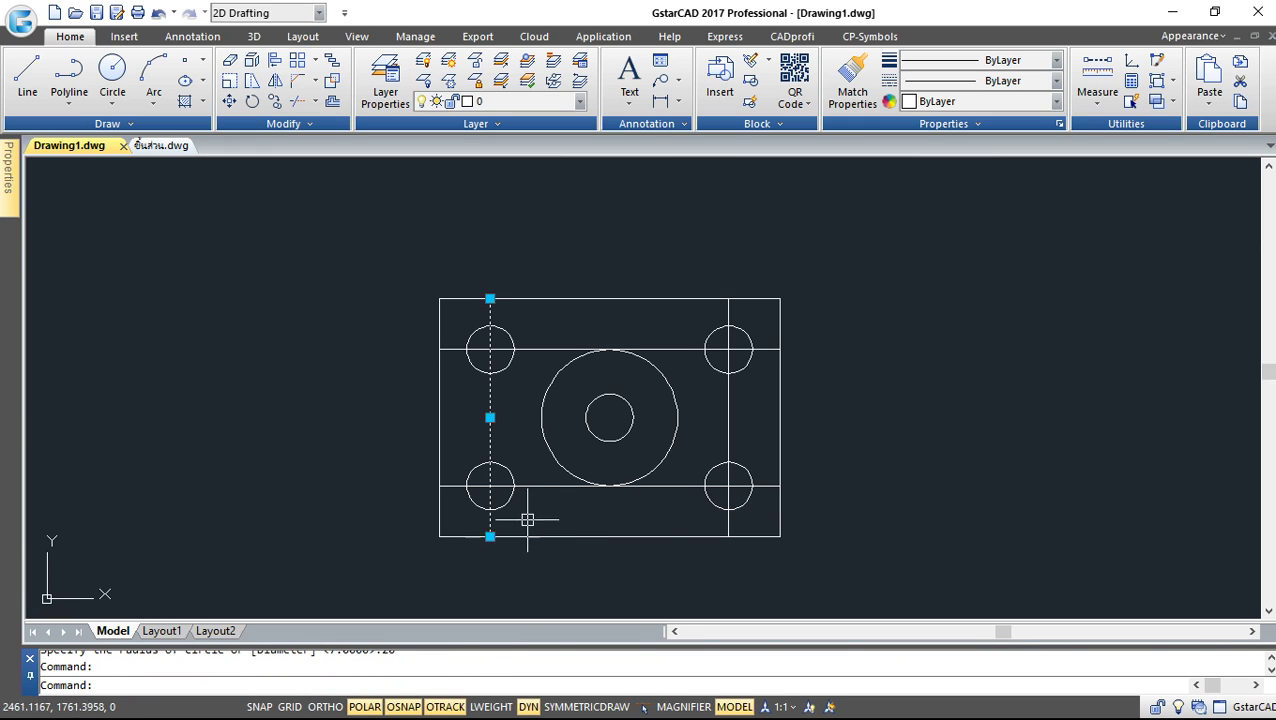
Step: Delete the four offset construction lines
{"action": "key", "text": "Delete"}
{"action": "left_click", "coordinate": [533, 486]}
{"action": "key", "text": "Delete"}
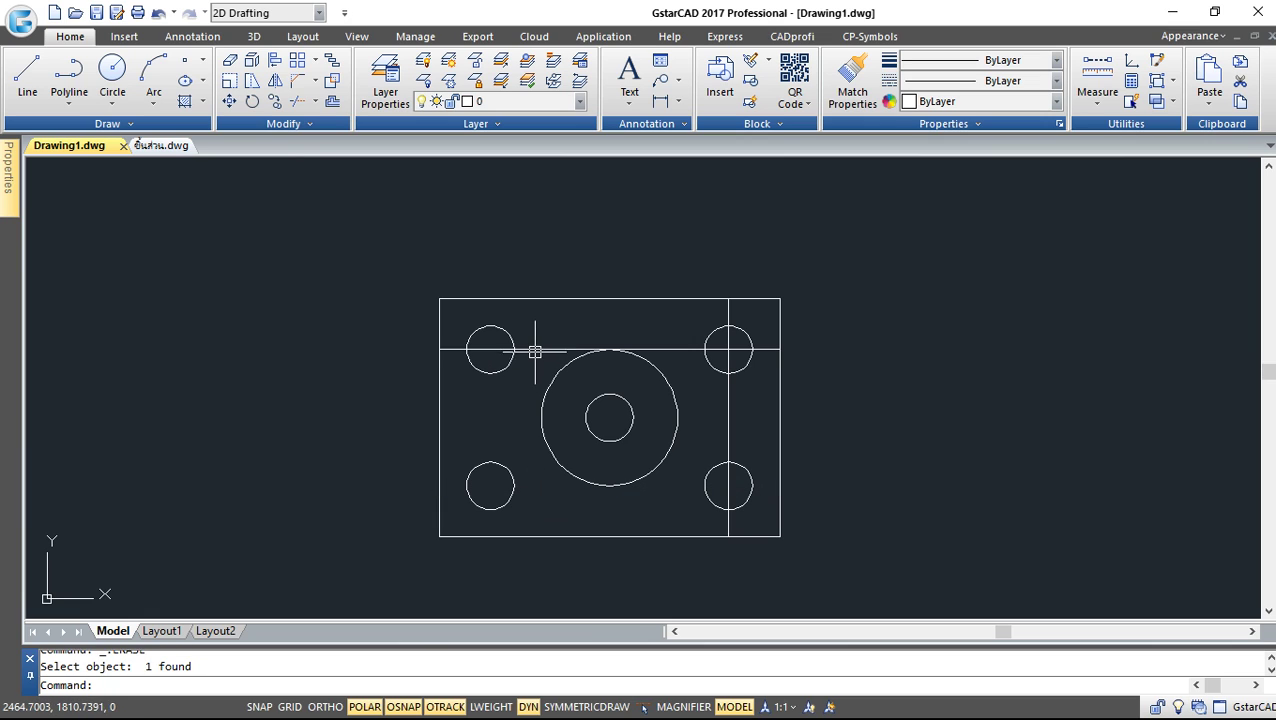
{"action": "left_click", "coordinate": [533, 348]}
{"action": "key", "text": "Delete"}
{"action": "left_click", "coordinate": [724, 398]}
{"action": "key", "text": "Delete"}
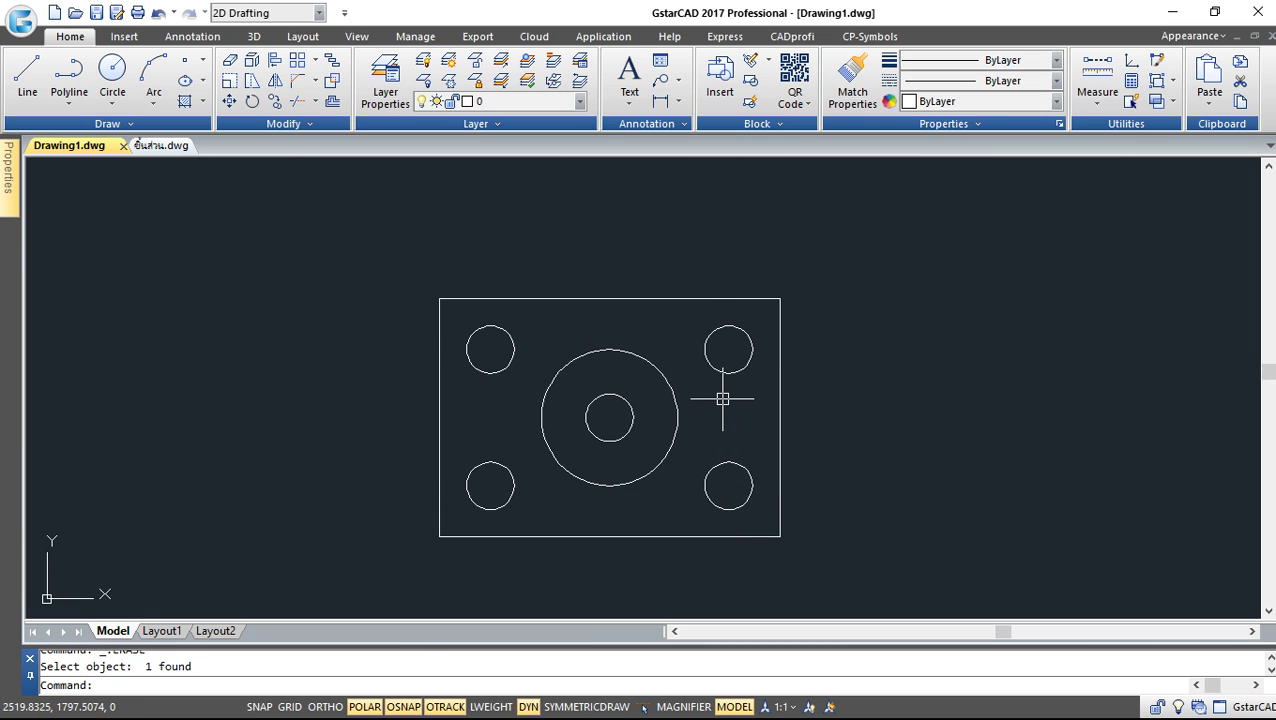
Step: Draw a radius-4 circle centred on the top quadrant of the radius-20 circle
{"action": "type", "text": "c"}
{"action": "key", "text": "Return"}
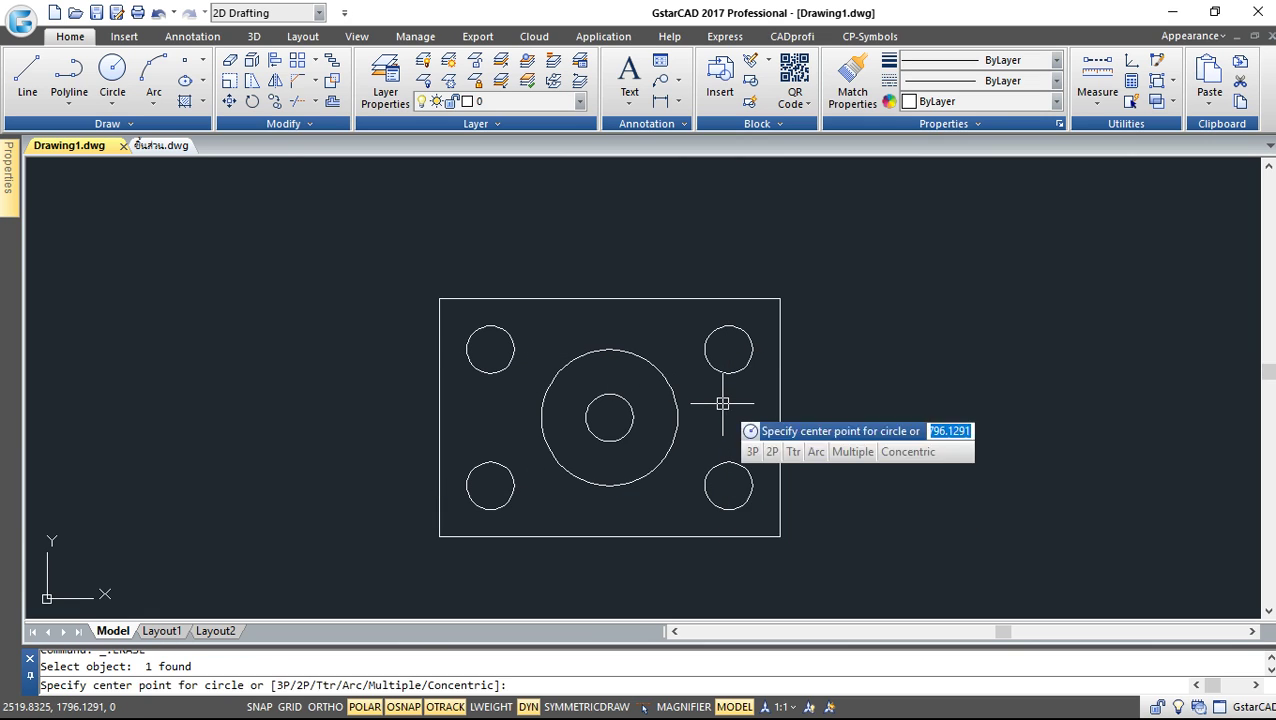
{"action": "left_click", "coordinate": [609, 349]}
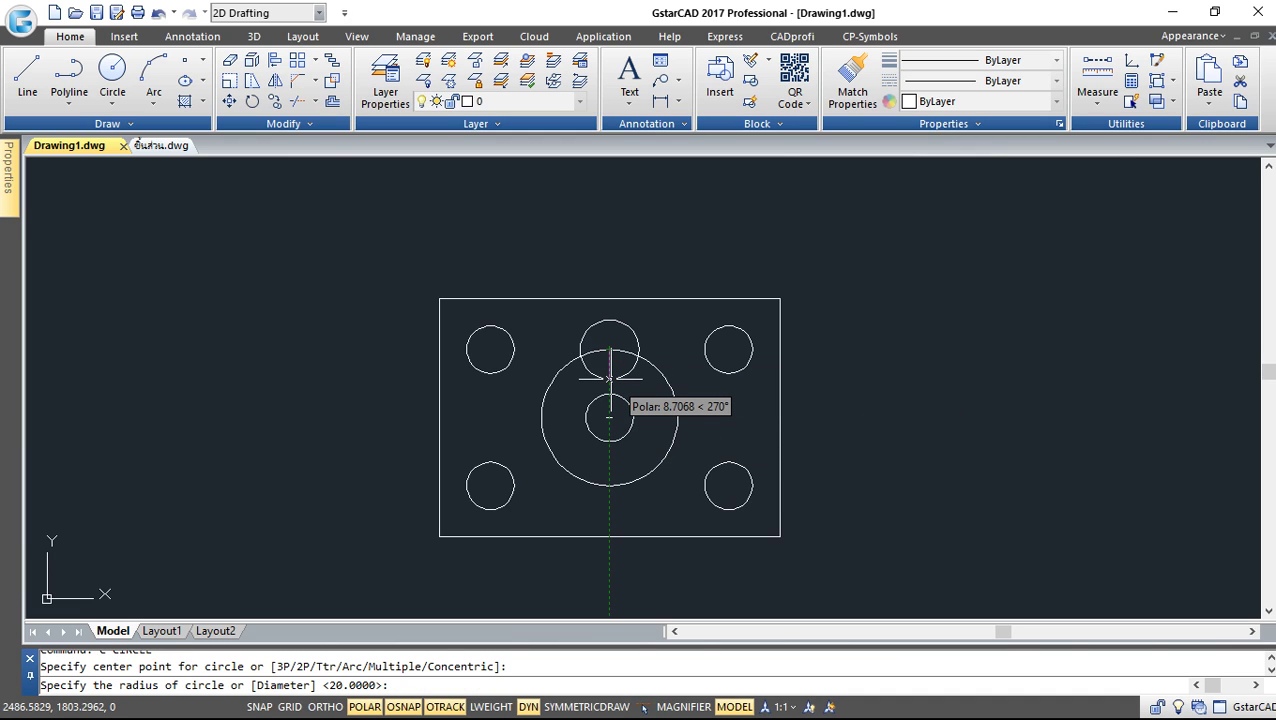
{"action": "type", "text": "4"}
{"action": "key", "text": "Return"}
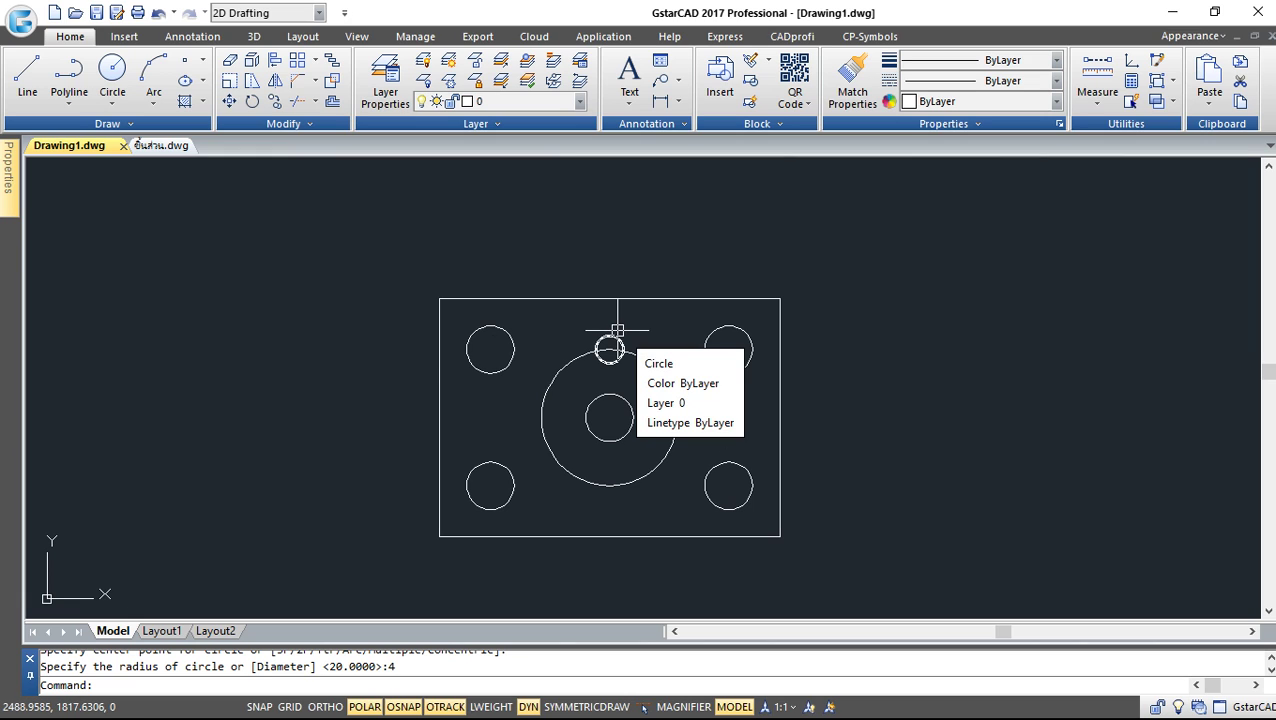
Step: Polar-array the radius-4 circle into 10 items around the centre hole
{"action": "left_click", "coordinate": [299, 67]}
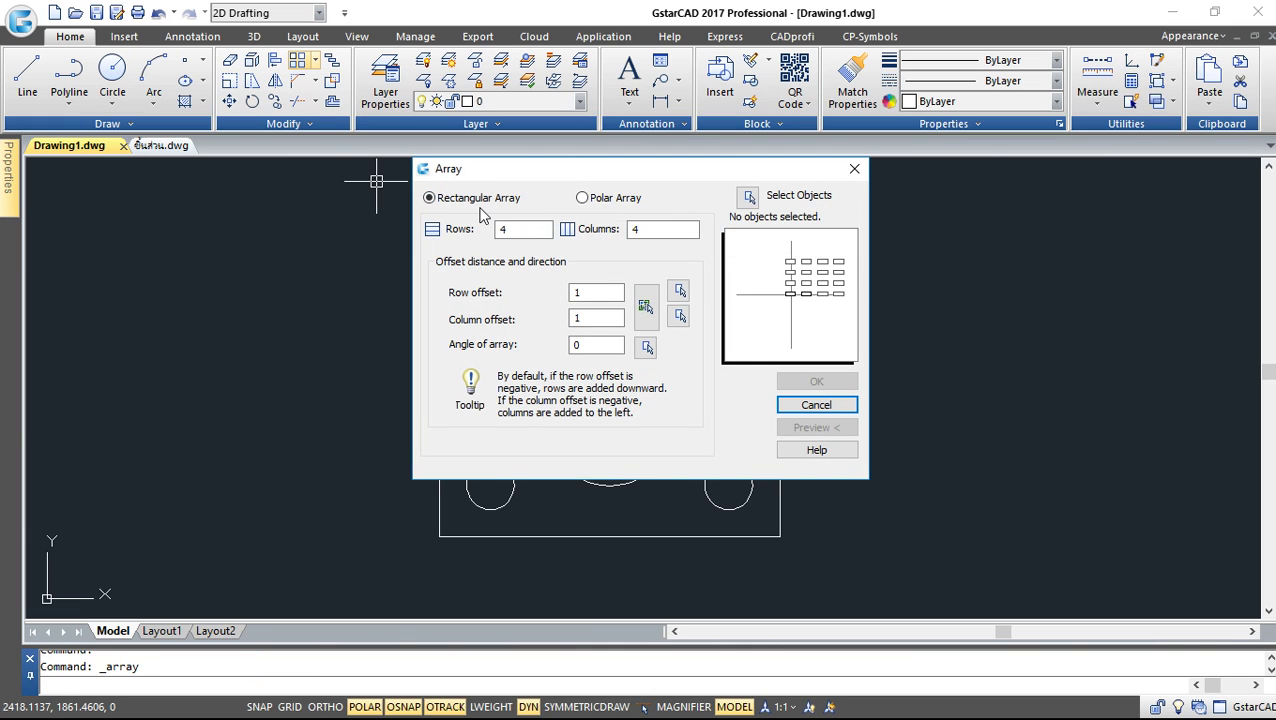
{"action": "left_click", "coordinate": [600, 199]}
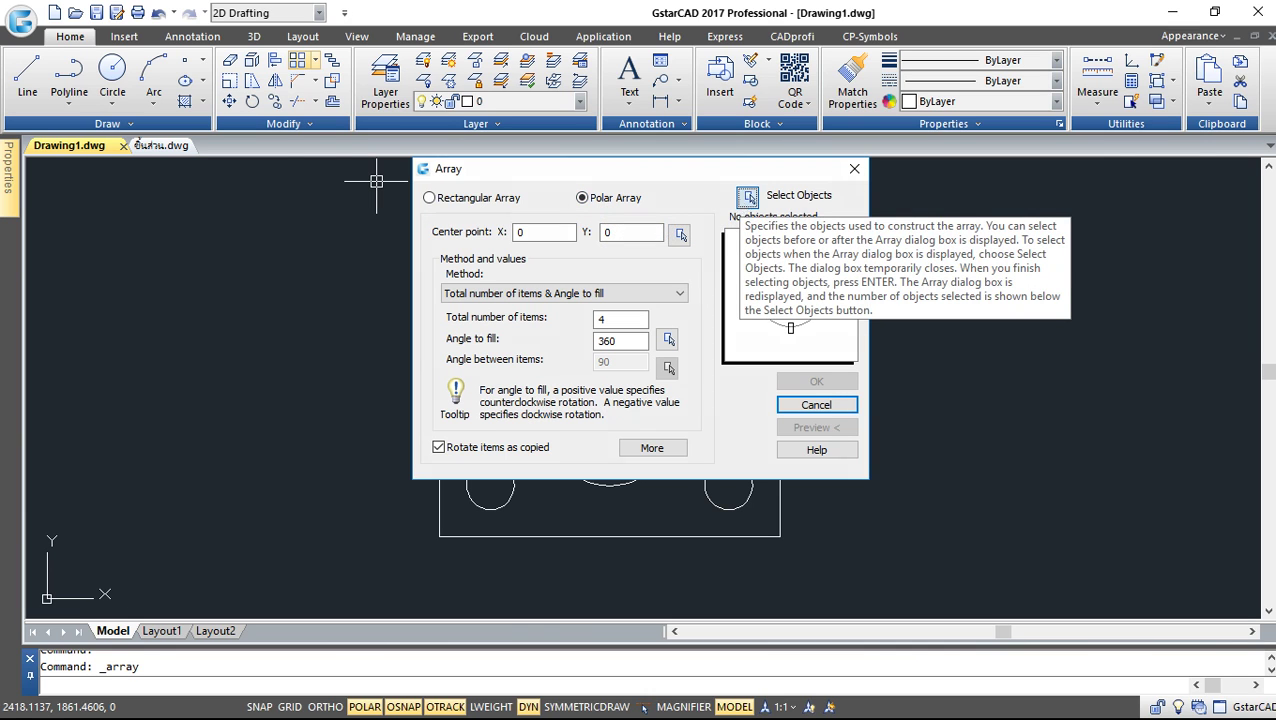
{"action": "left_click", "coordinate": [749, 197]}
{"action": "left_click", "coordinate": [607, 337]}
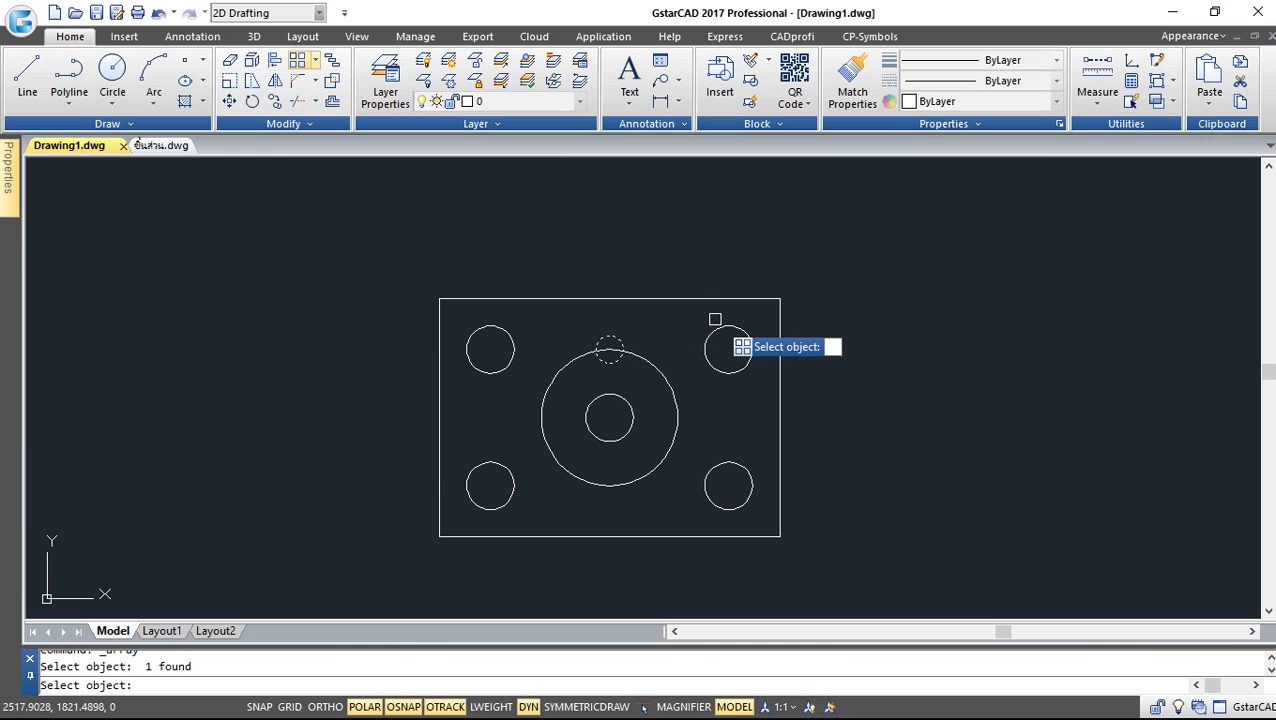
{"action": "key", "text": "Return"}
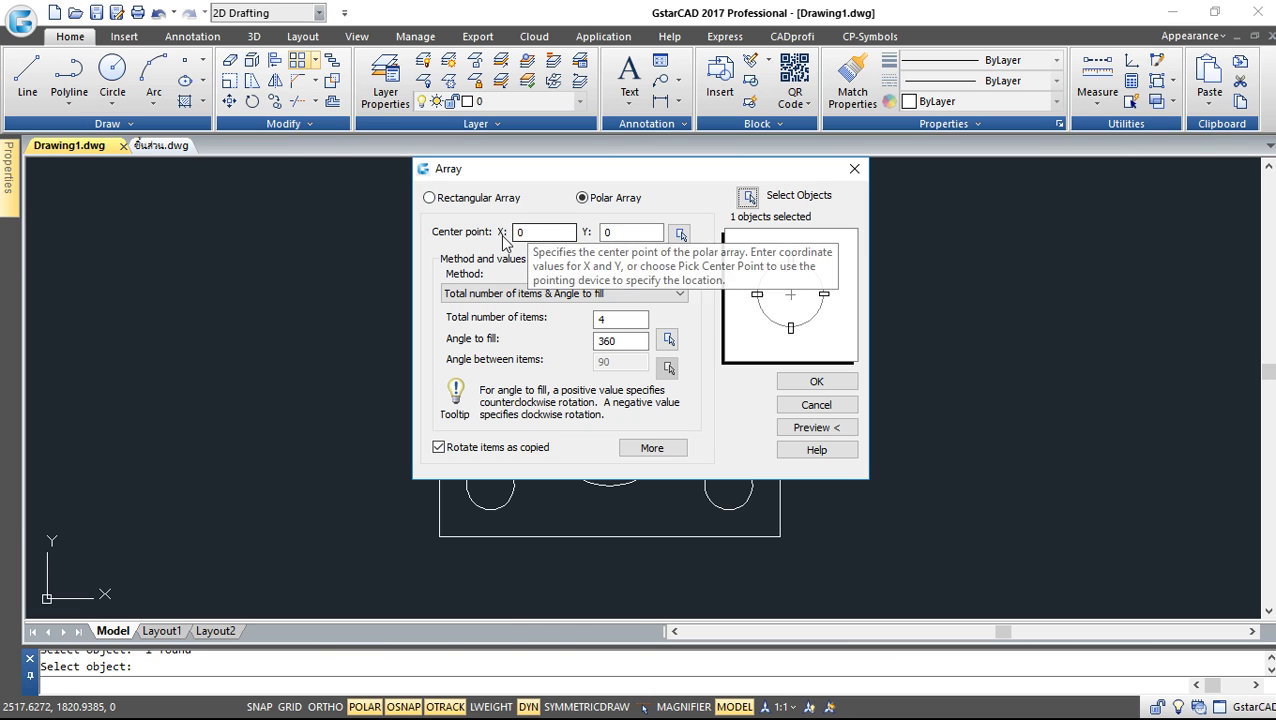
{"action": "left_click", "coordinate": [680, 234]}
{"action": "left_click", "coordinate": [609, 415]}
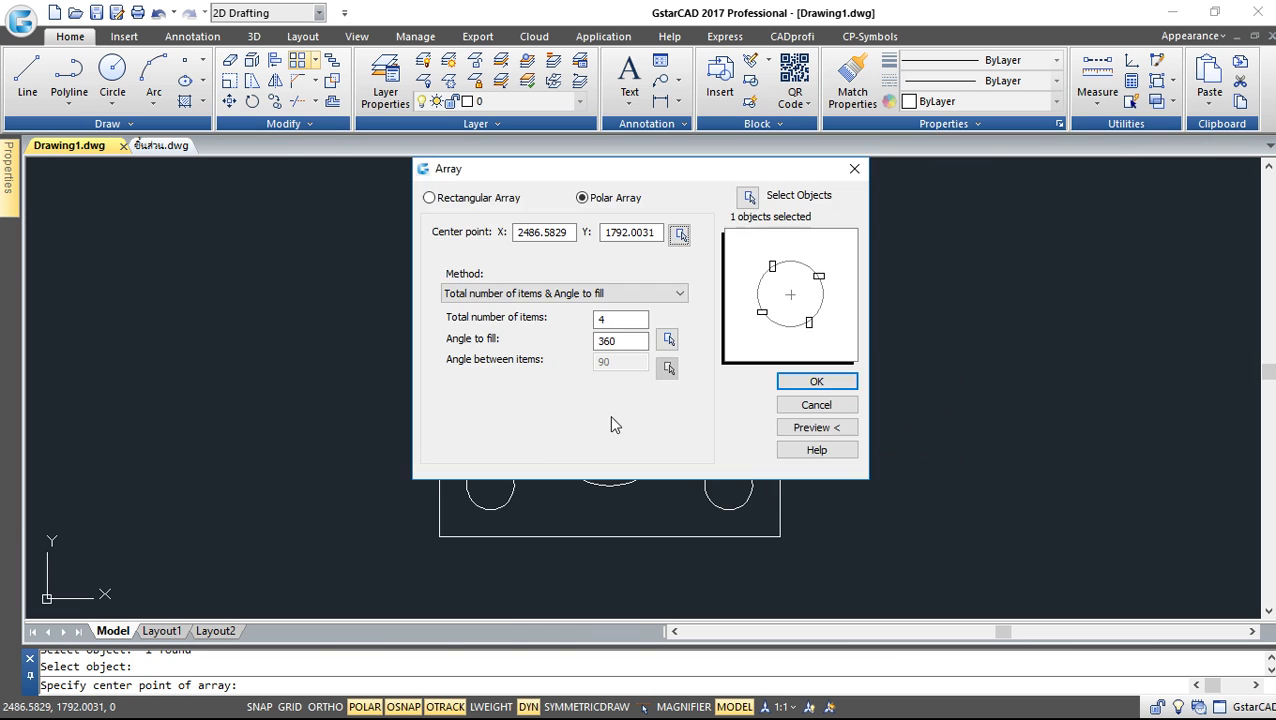
{"action": "double_click", "coordinate": [629, 320]}
{"action": "type", "text": "10"}
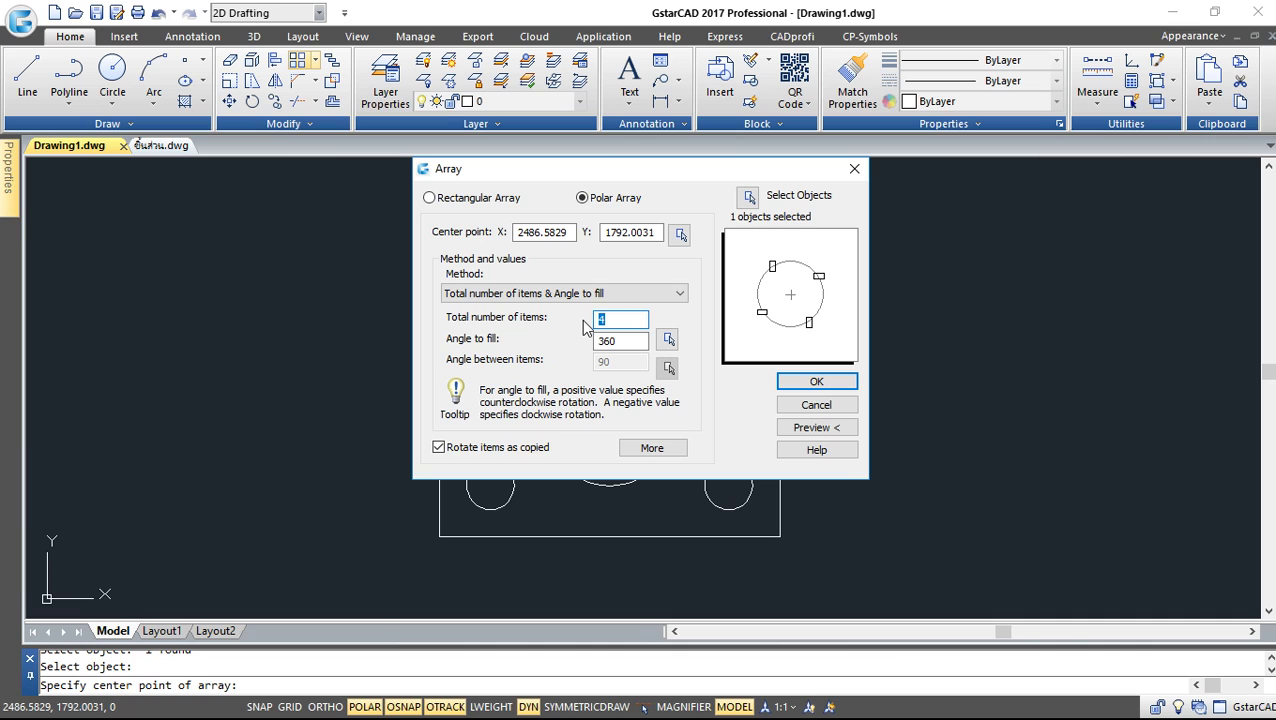
{"action": "left_click", "coordinate": [799, 426]}
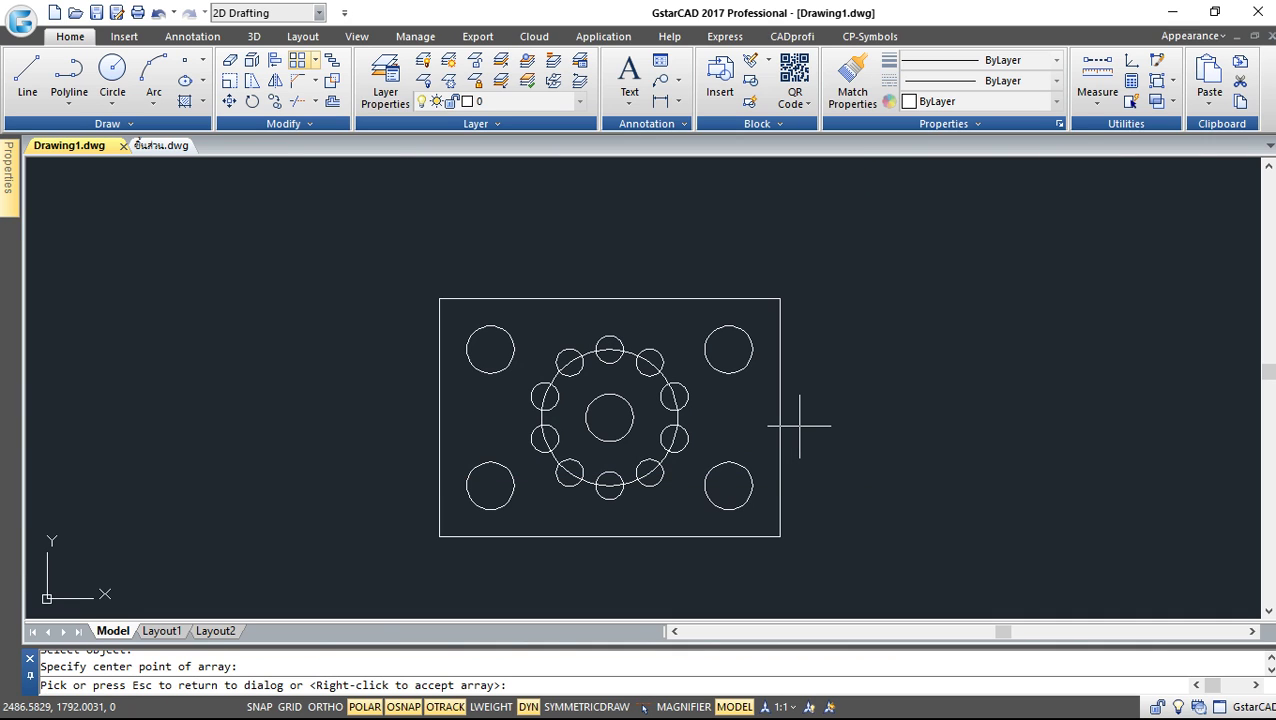
{"action": "left_click", "coordinate": [799, 426]}
{"action": "left_click", "coordinate": [812, 381]}
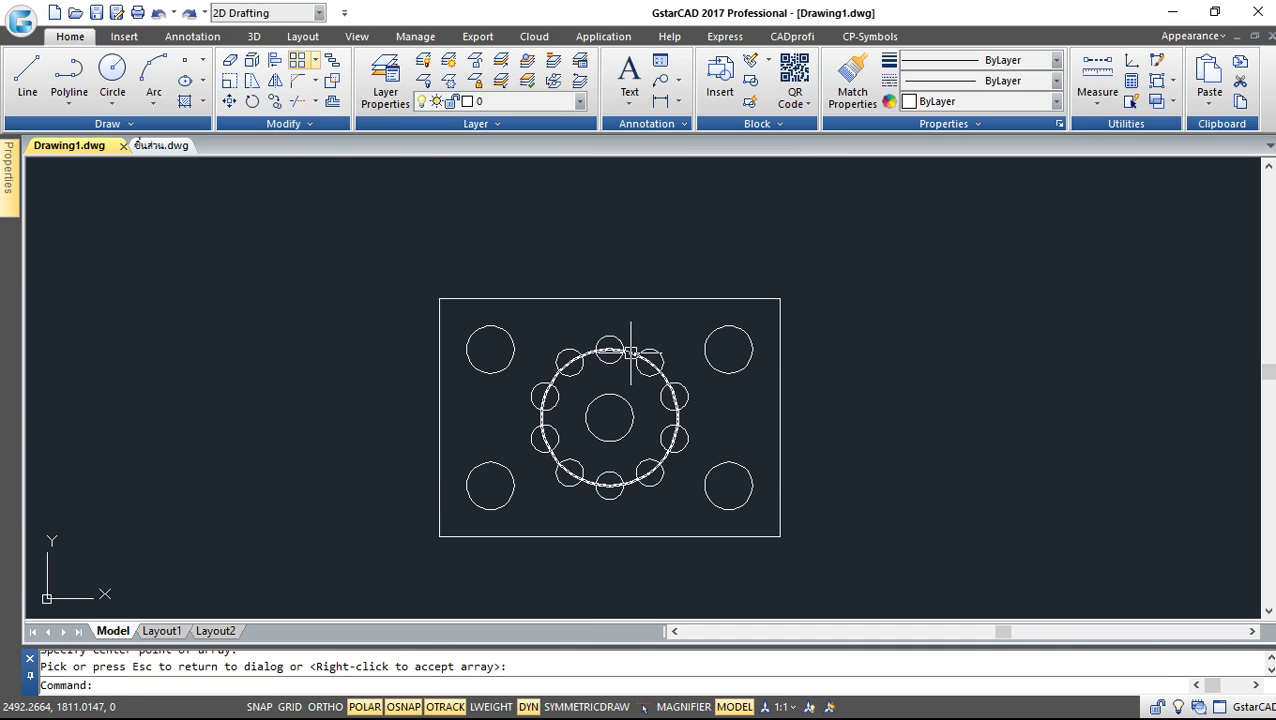
Step: Erase the radius-20 guide circle
{"action": "left_click", "coordinate": [630, 352]}
{"action": "key", "text": "Delete"}
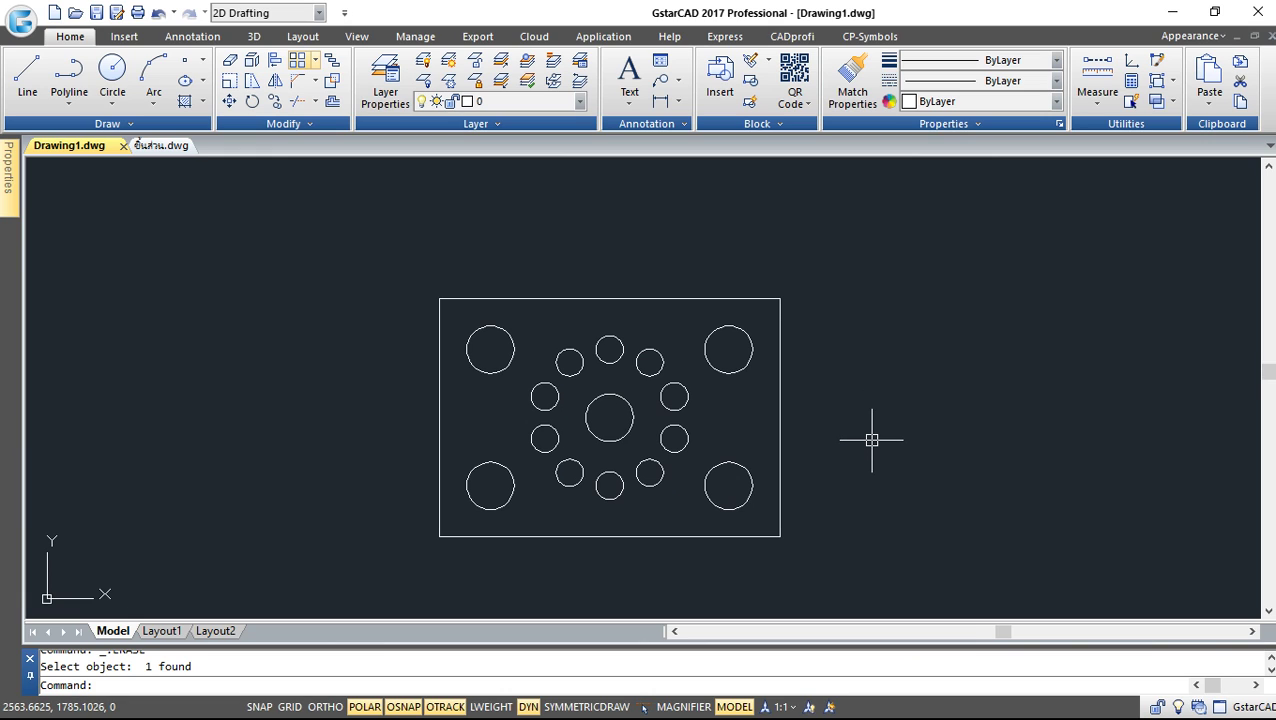
{"action": "middle_click_drag", "start_coordinate": [869, 436], "coordinate": [864, 414]}
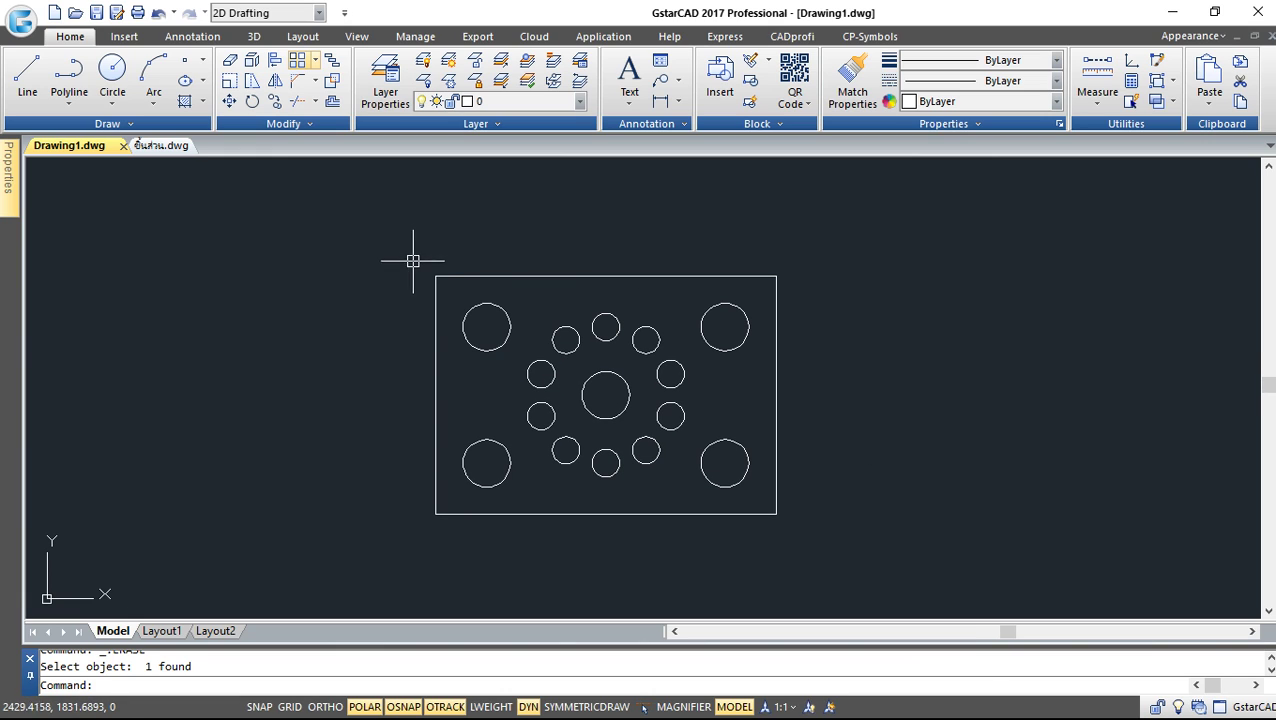
Step: Fillet the top-right and bottom-left plate corners with radius 10
{"action": "left_click", "coordinate": [314, 82]}
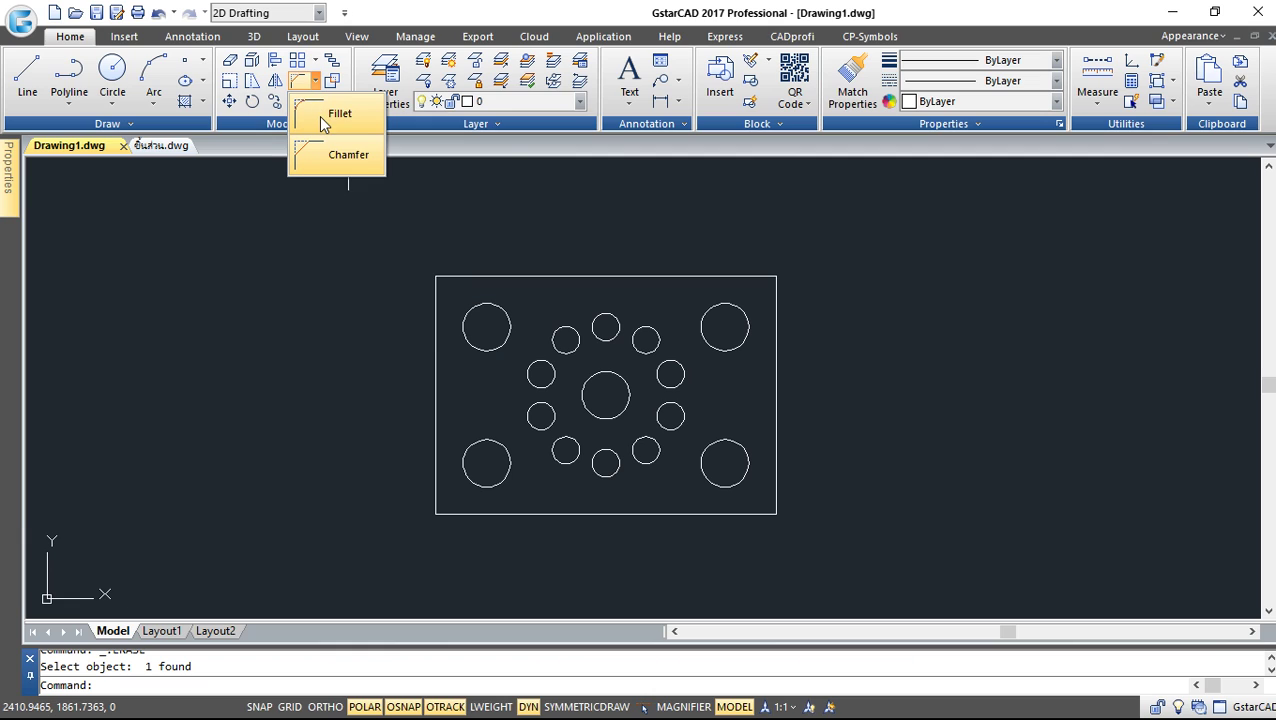
{"action": "left_click", "coordinate": [319, 116]}
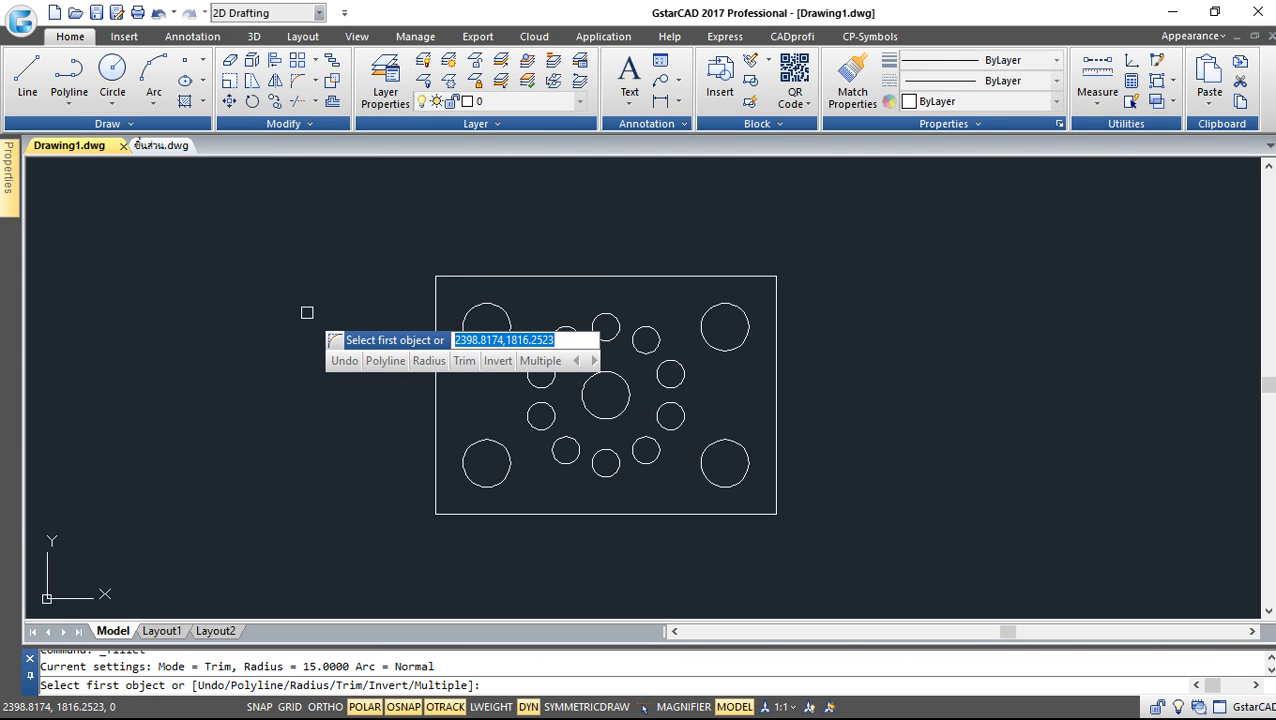
{"action": "type", "text": " r"}
{"action": "key", "text": "Return"}
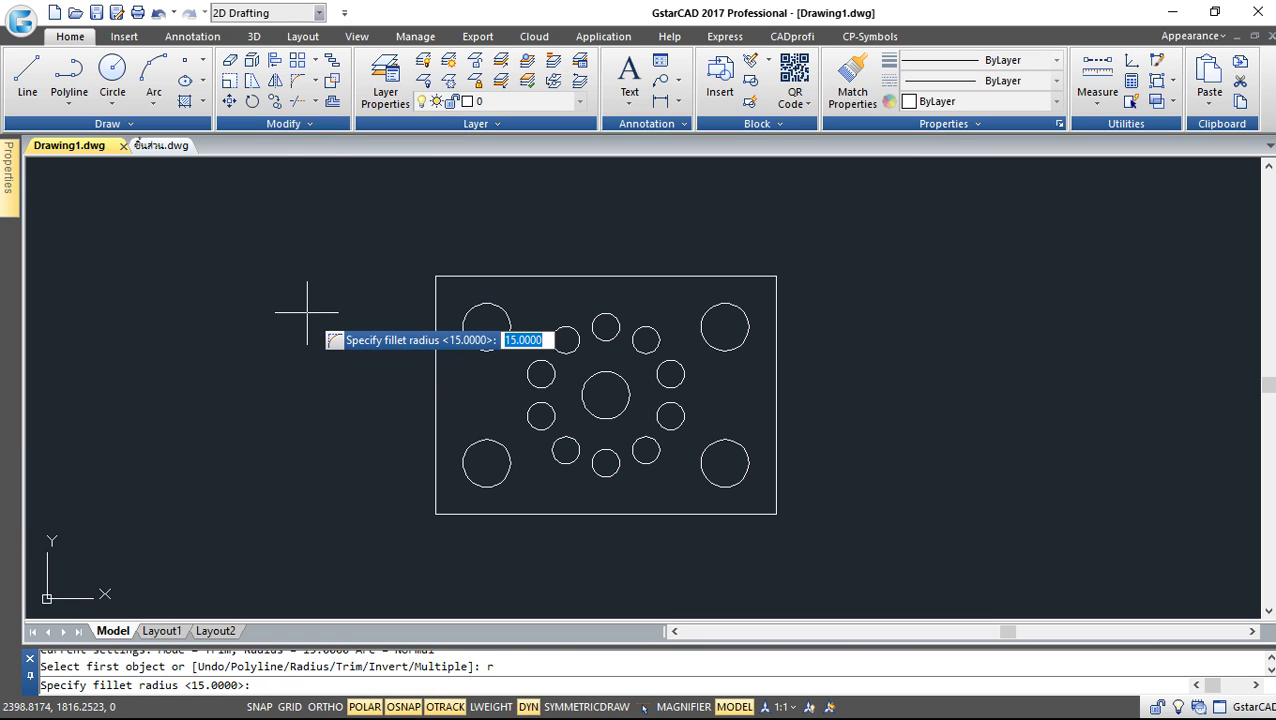
{"action": "type", "text": "10"}
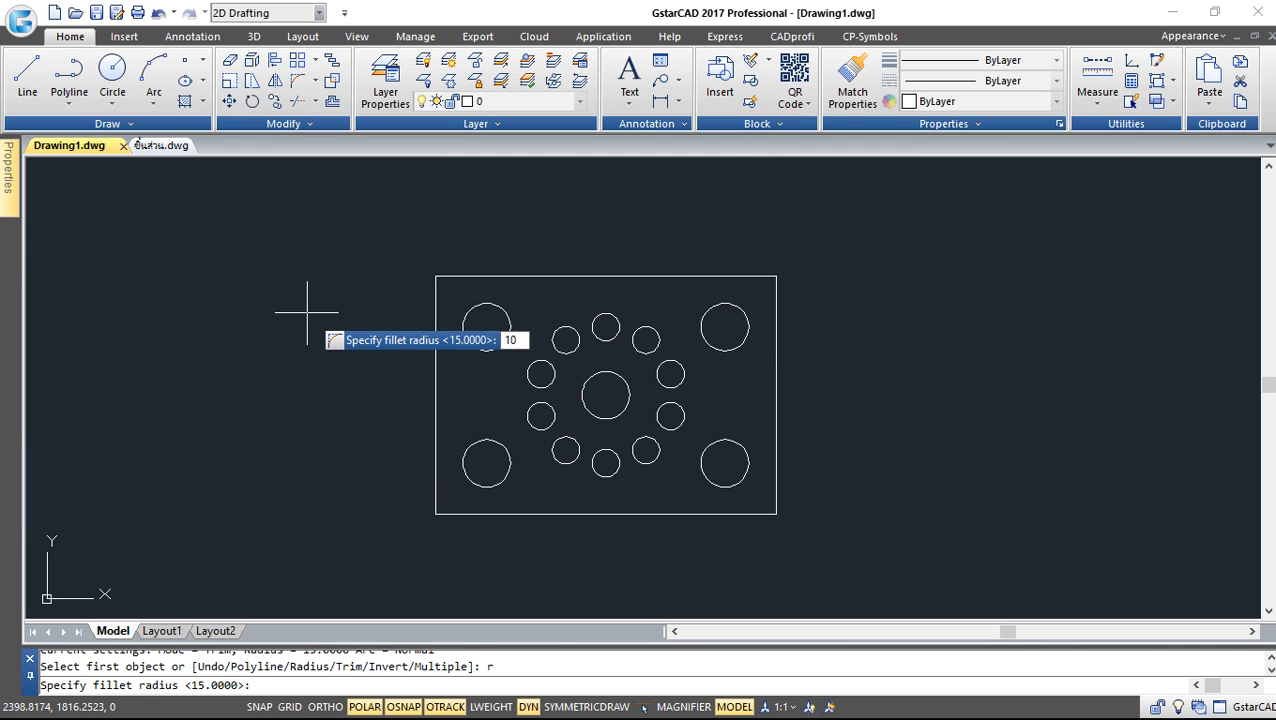
{"action": "key", "text": "Return"}
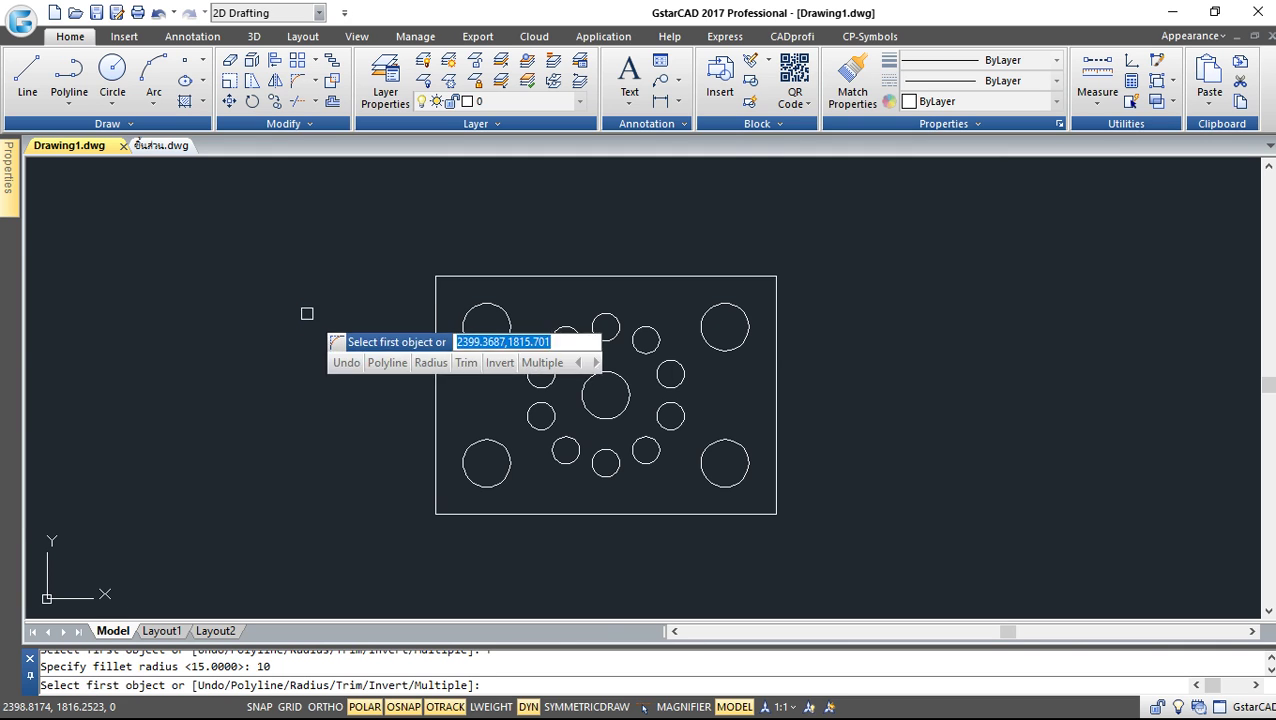
{"action": "left_click", "coordinate": [752, 276]}
{"action": "left_click", "coordinate": [775, 312]}
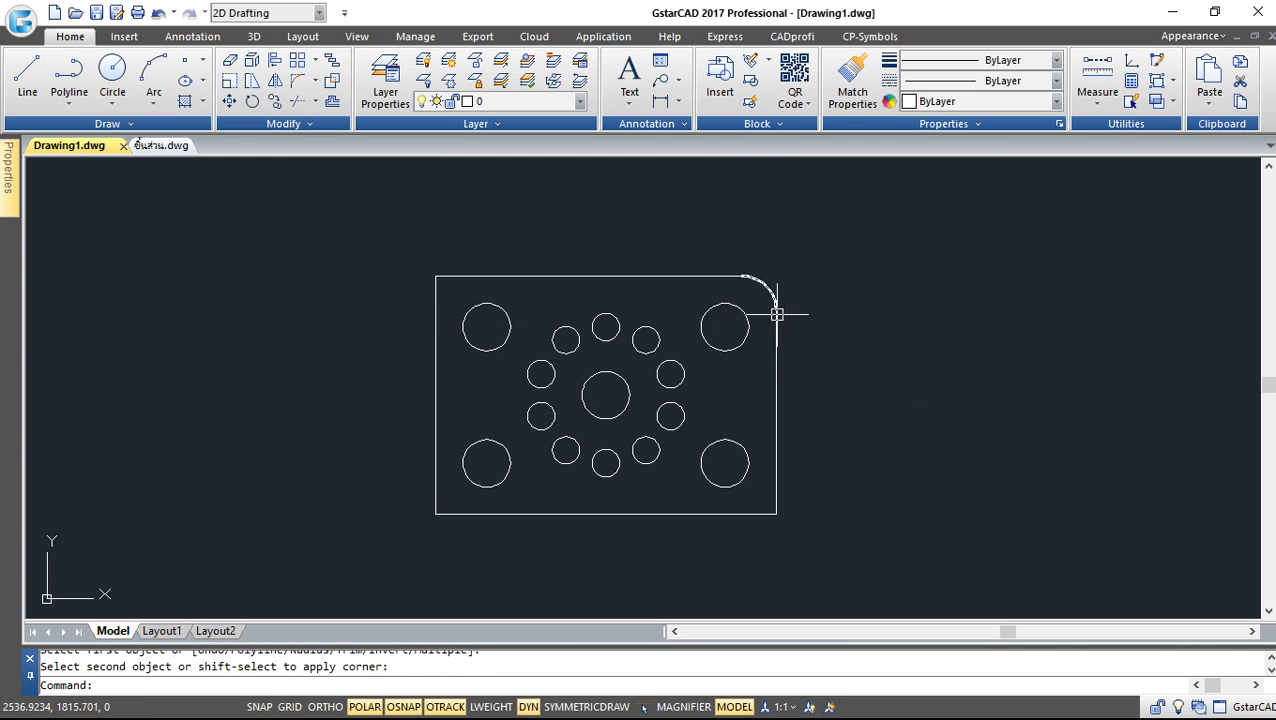
{"action": "key", "text": "Return"}
{"action": "left_click", "coordinate": [477, 514]}
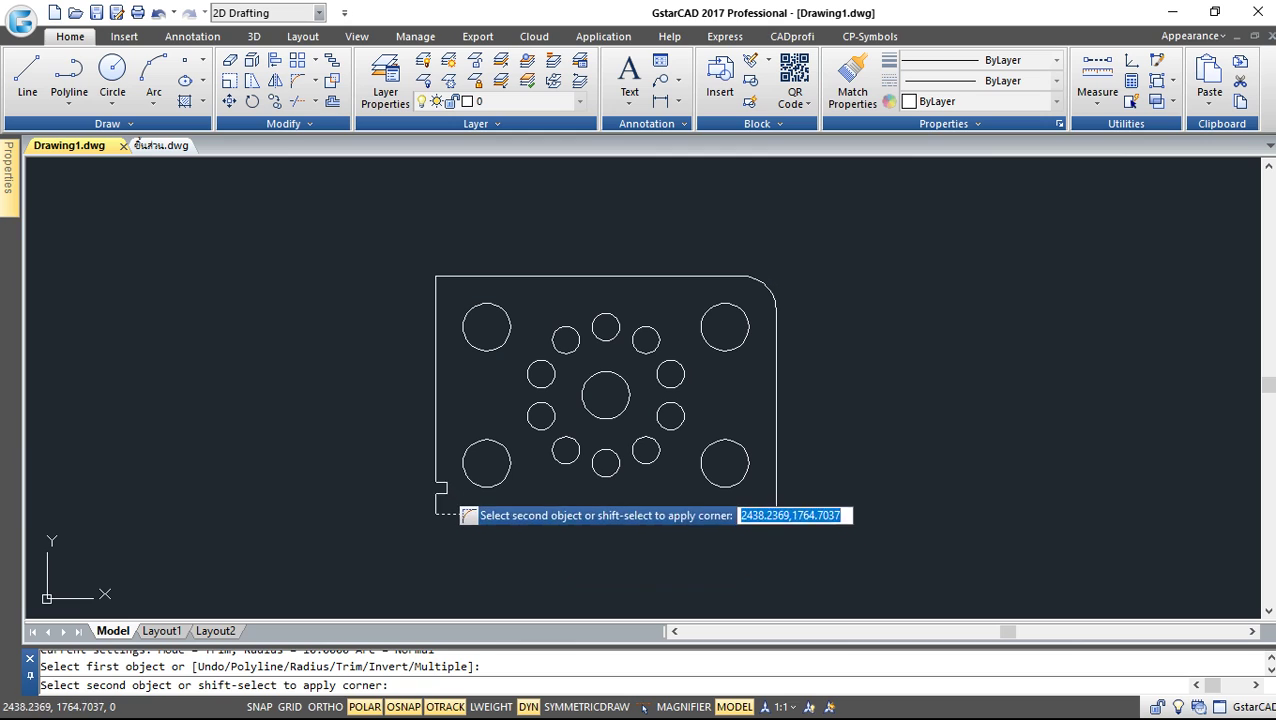
{"action": "left_click", "coordinate": [436, 500]}
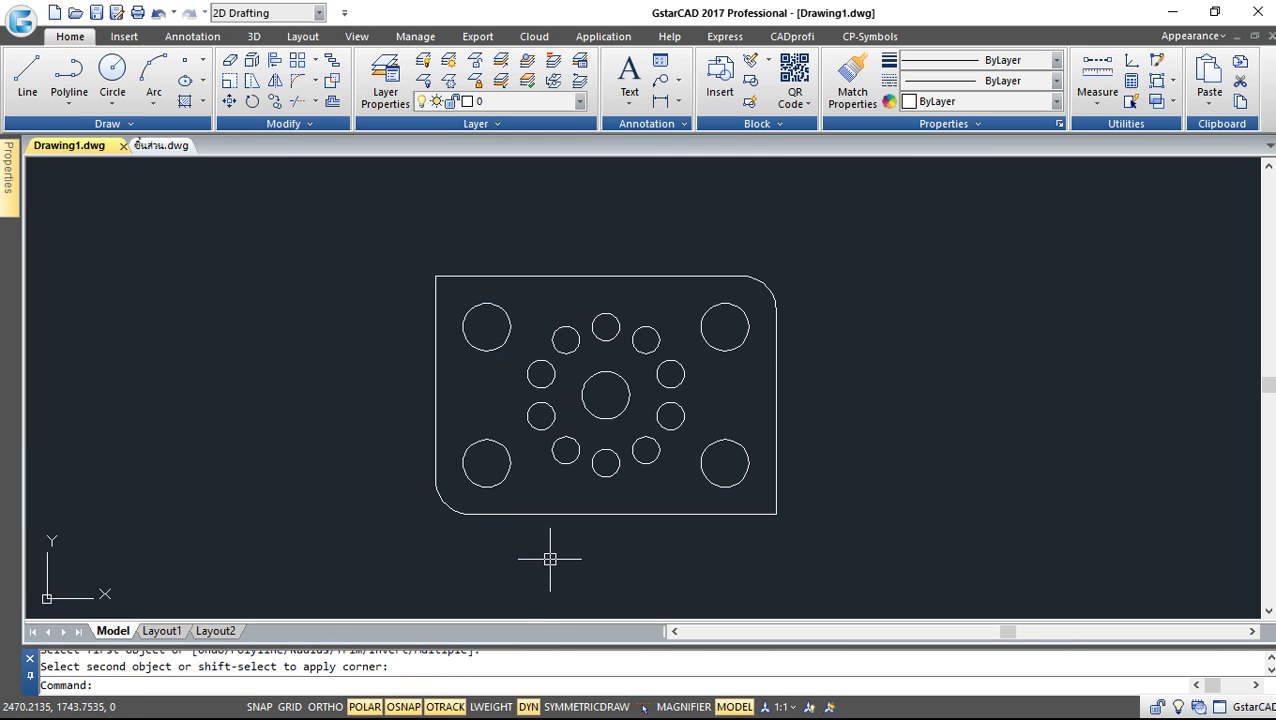
Step: Chamfer the top-left and bottom-right plate corners with 15 by 15 distances
{"action": "left_click", "coordinate": [315, 81]}
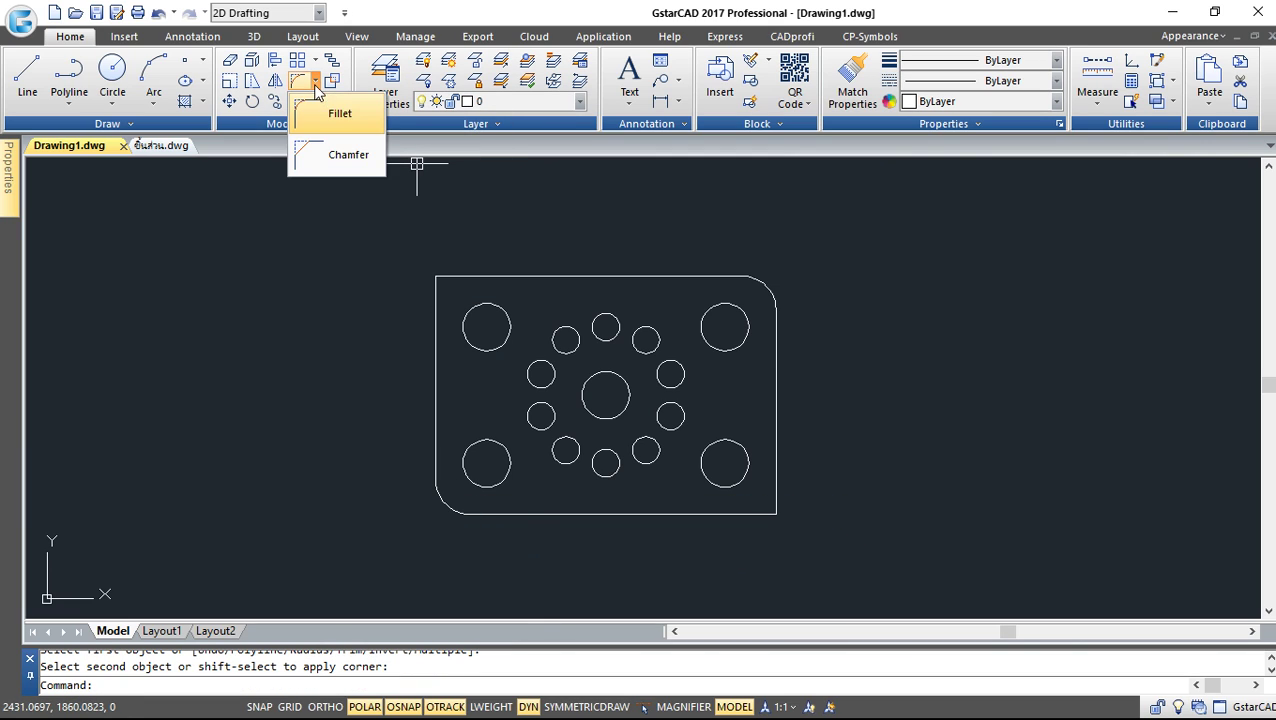
{"action": "left_click", "coordinate": [329, 155]}
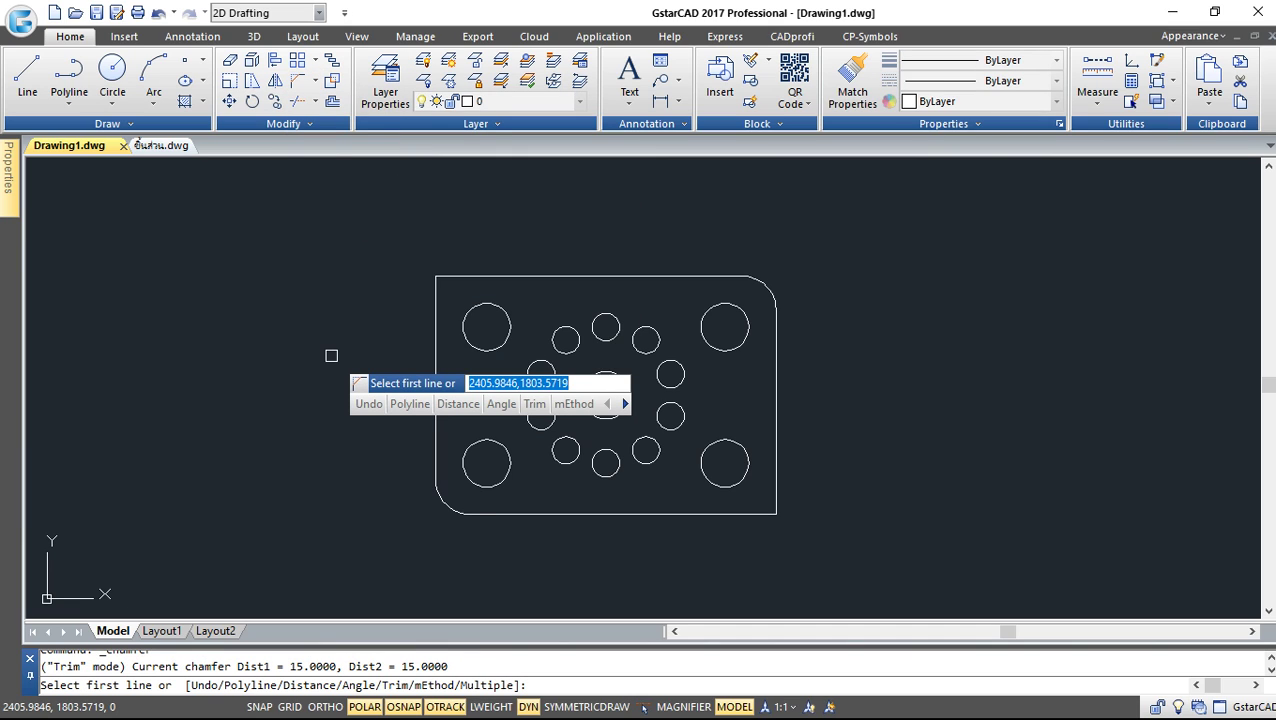
{"action": "type", "text": "d"}
{"action": "key", "text": "Return"}
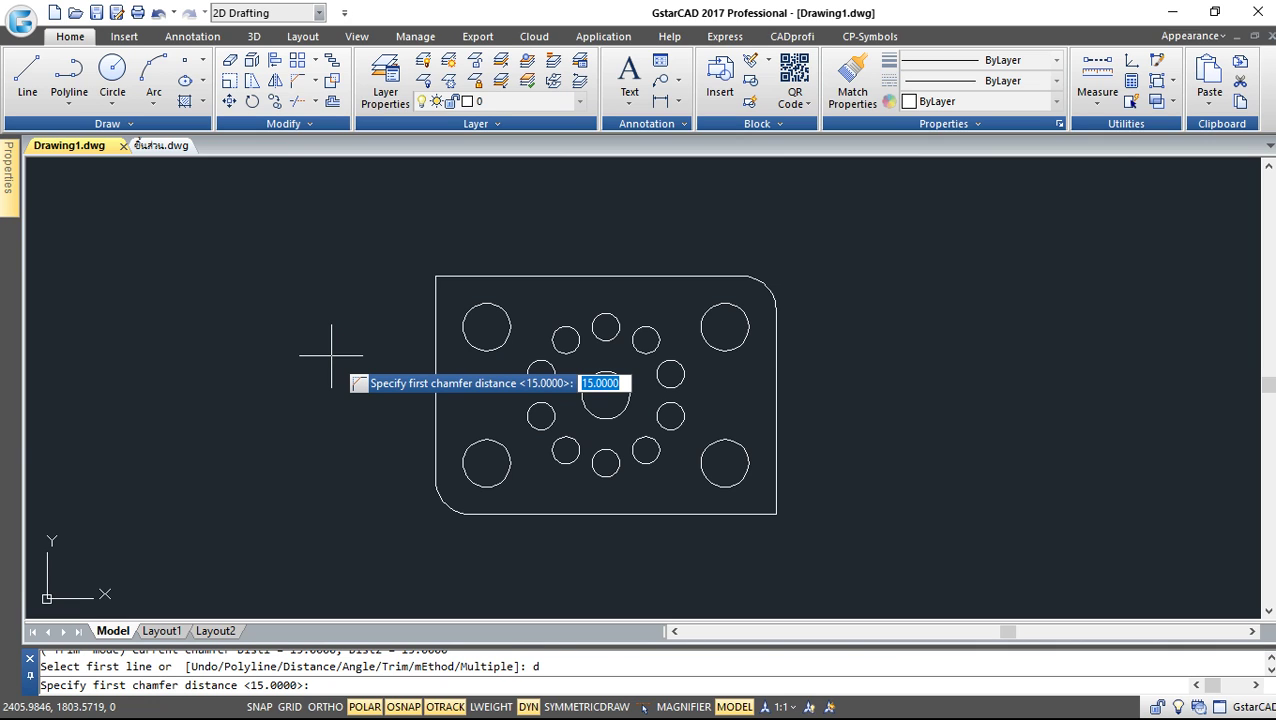
{"action": "key", "text": "Return"}
{"action": "key", "text": "Return"}
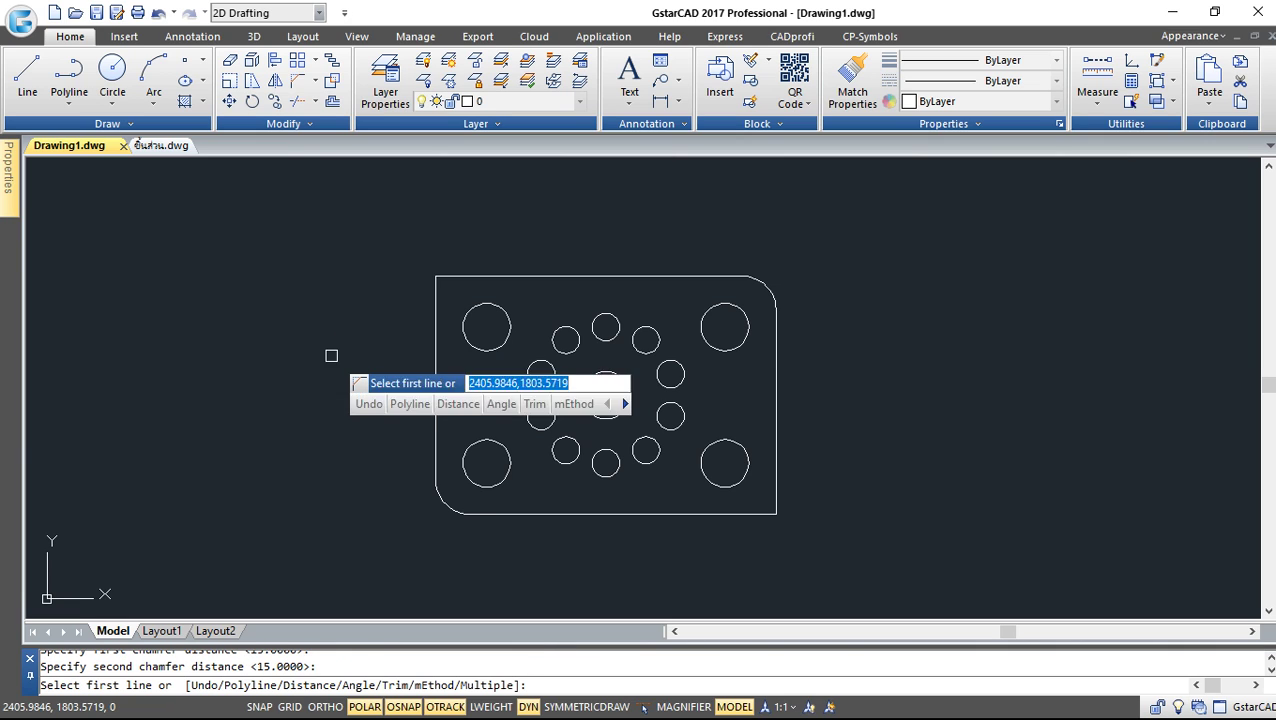
{"action": "left_click", "coordinate": [437, 302]}
{"action": "left_click", "coordinate": [464, 276]}
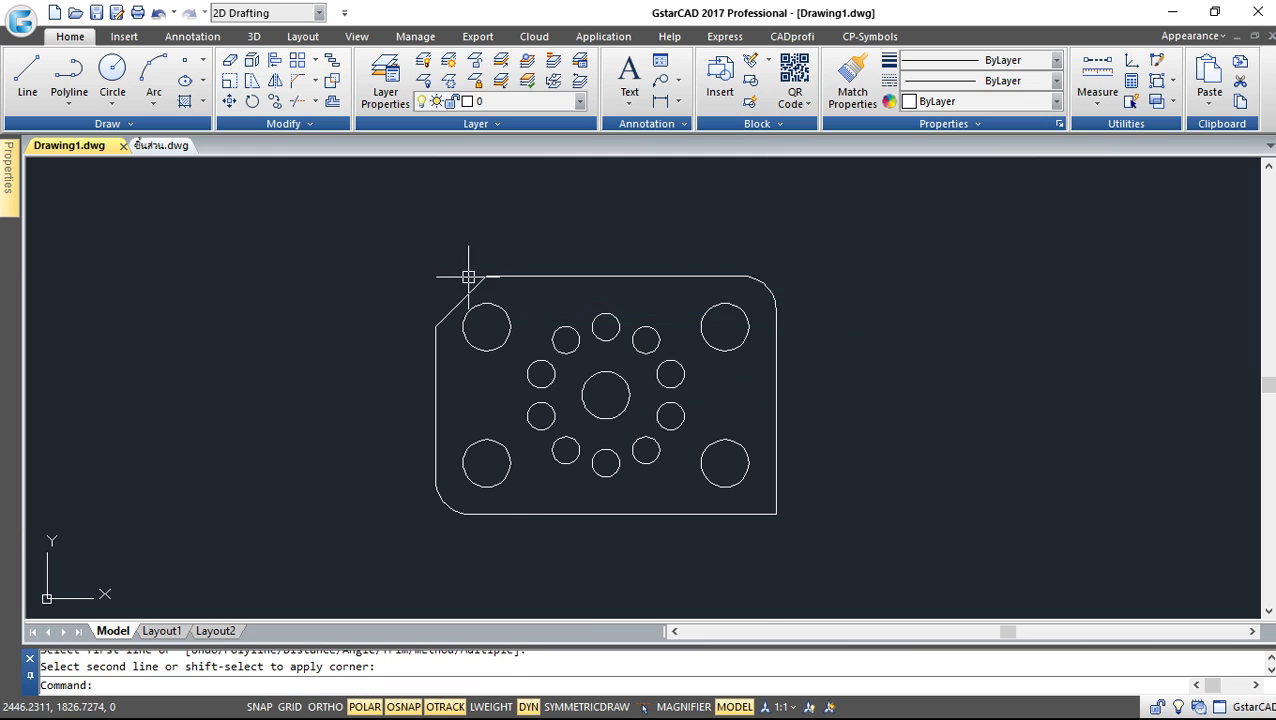
{"action": "key", "text": "Return"}
{"action": "left_click", "coordinate": [735, 512]}
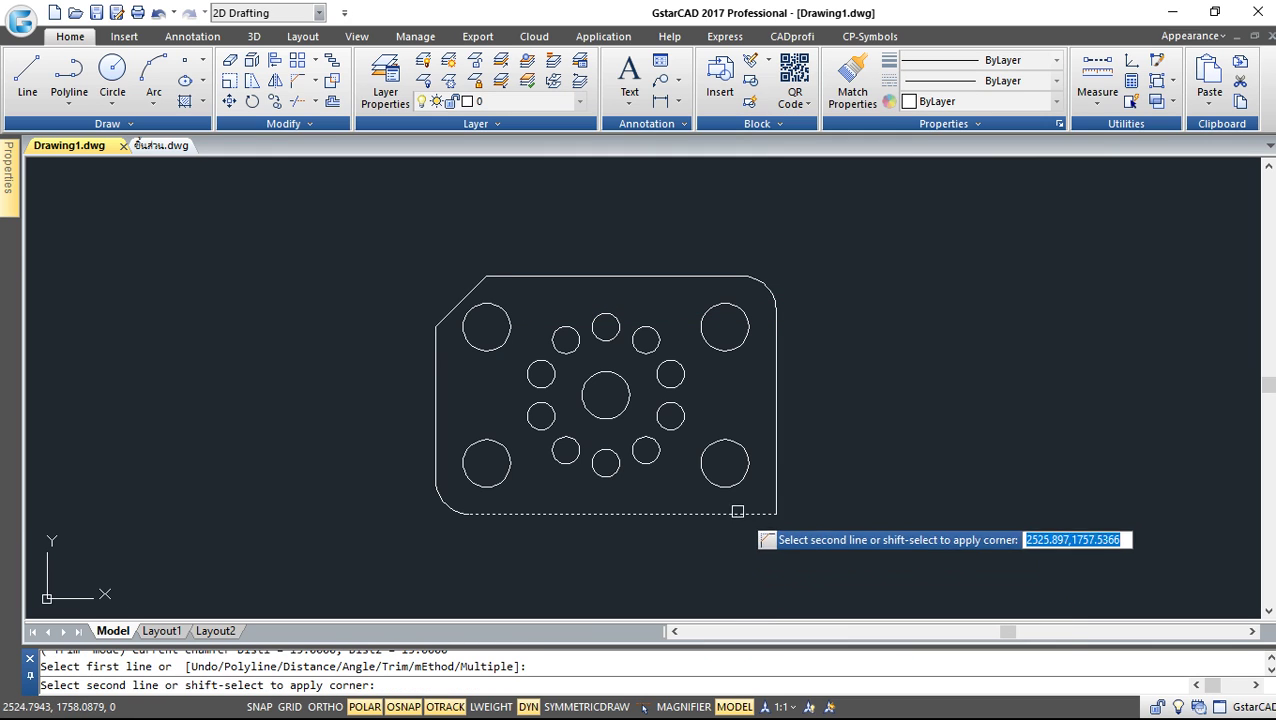
{"action": "left_click", "coordinate": [776, 466]}
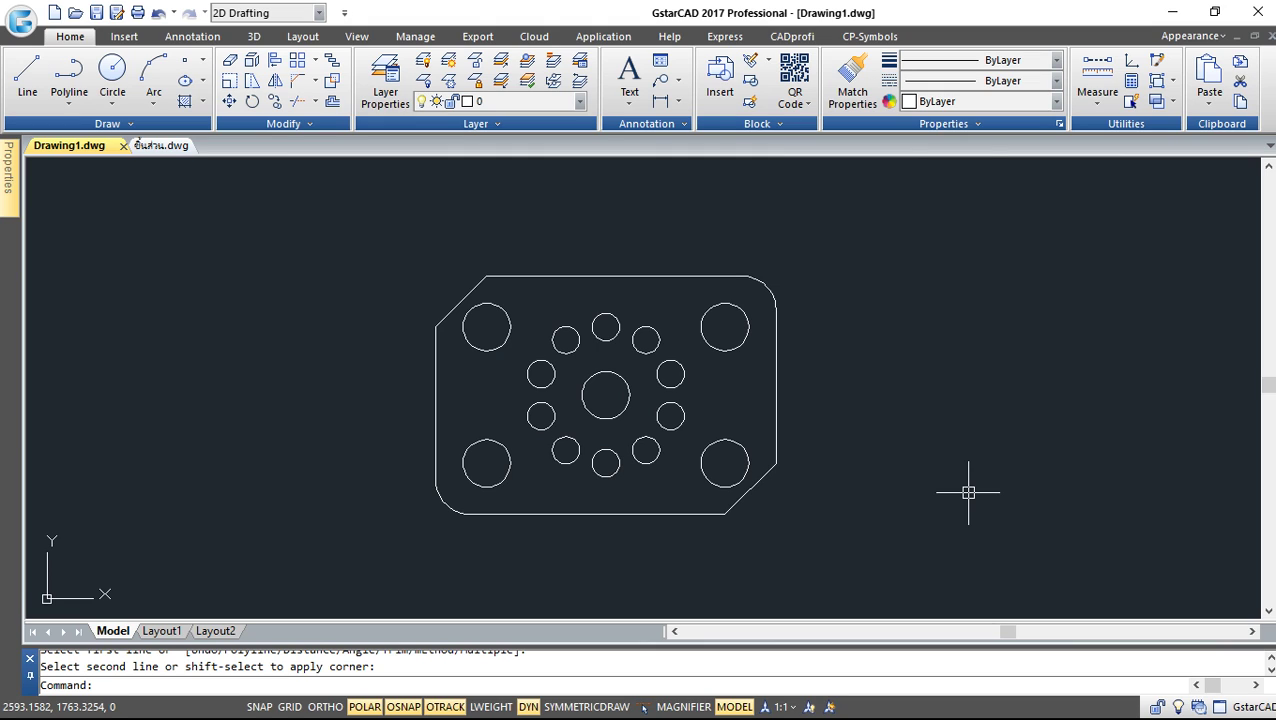
{"action": "key", "text": "Escape"}
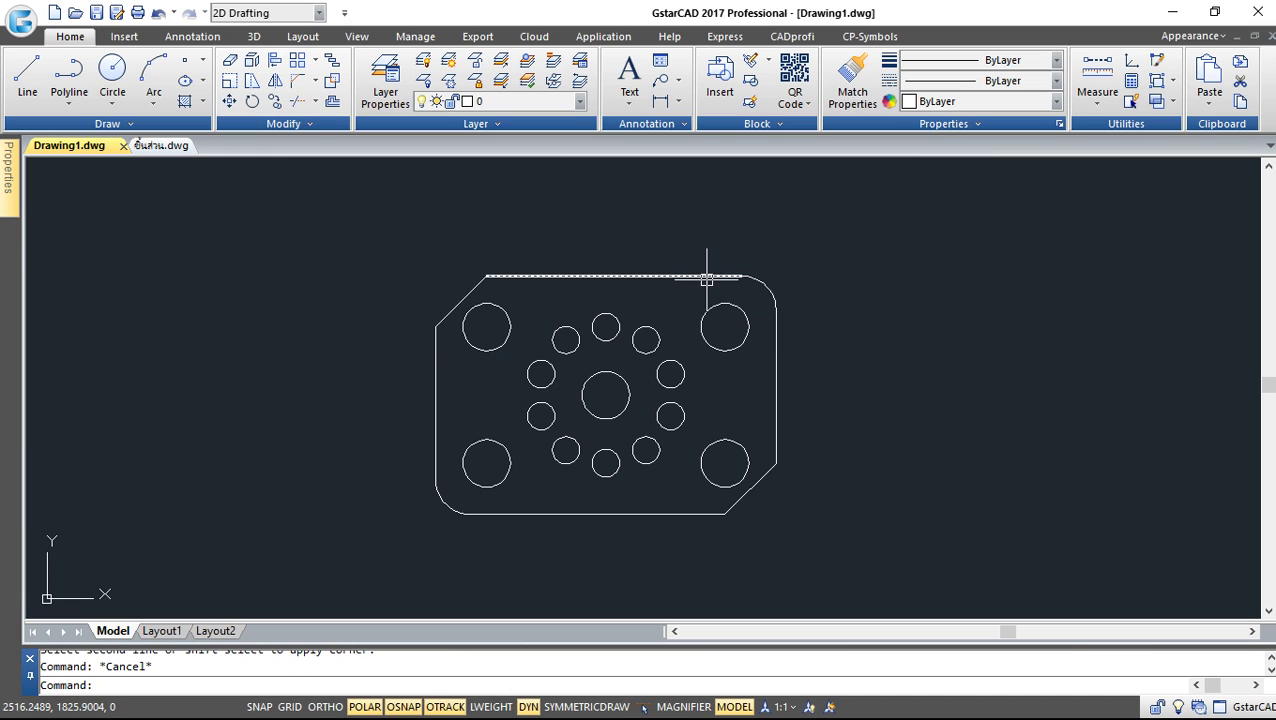
Step: Create a region from all bottom, right, top and left outline edges of the plate
{"action": "left_click", "coordinate": [128, 124]}
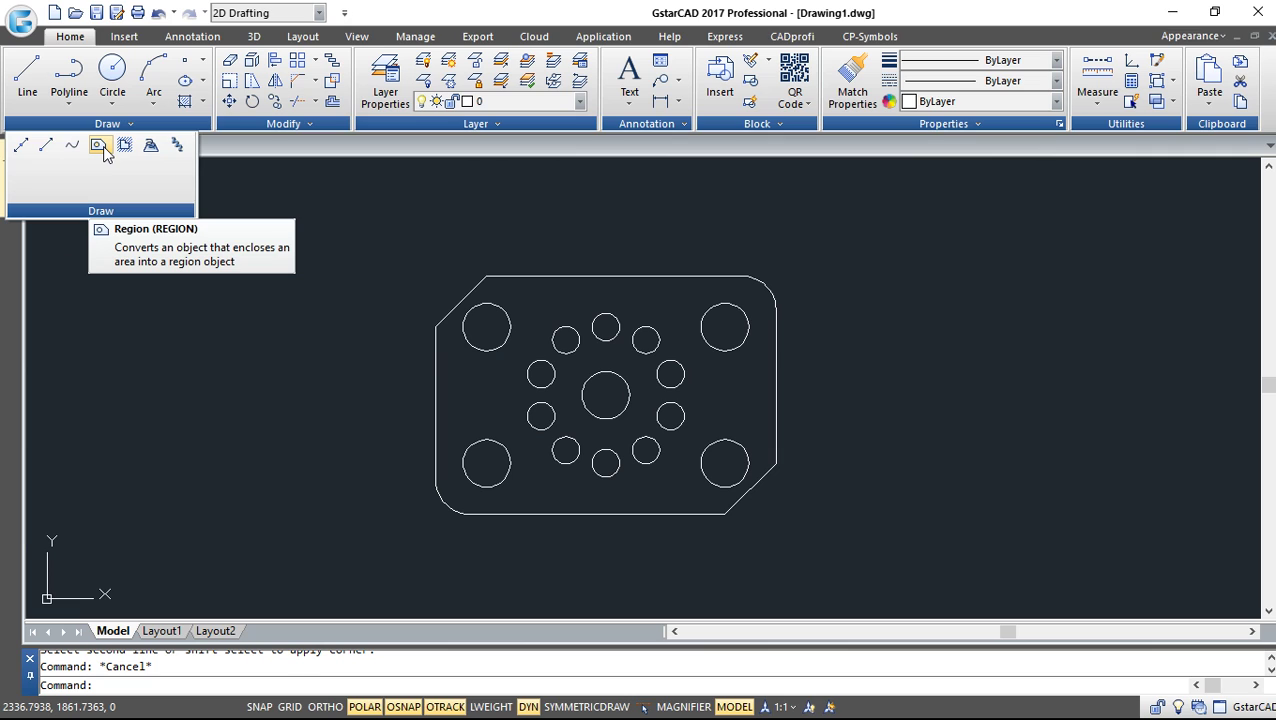
{"action": "left_click", "coordinate": [104, 148]}
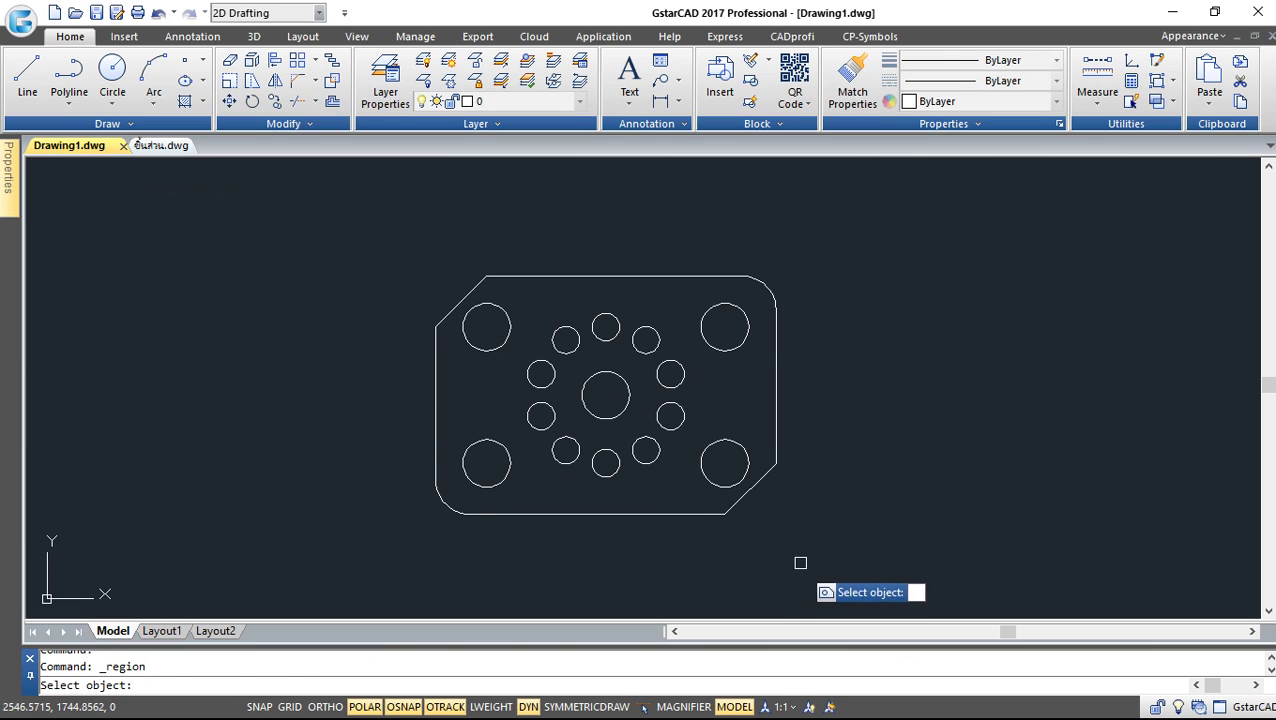
{"action": "left_click", "coordinate": [757, 560]}
{"action": "left_click", "coordinate": [413, 512]}
{"action": "left_click", "coordinate": [818, 510]}
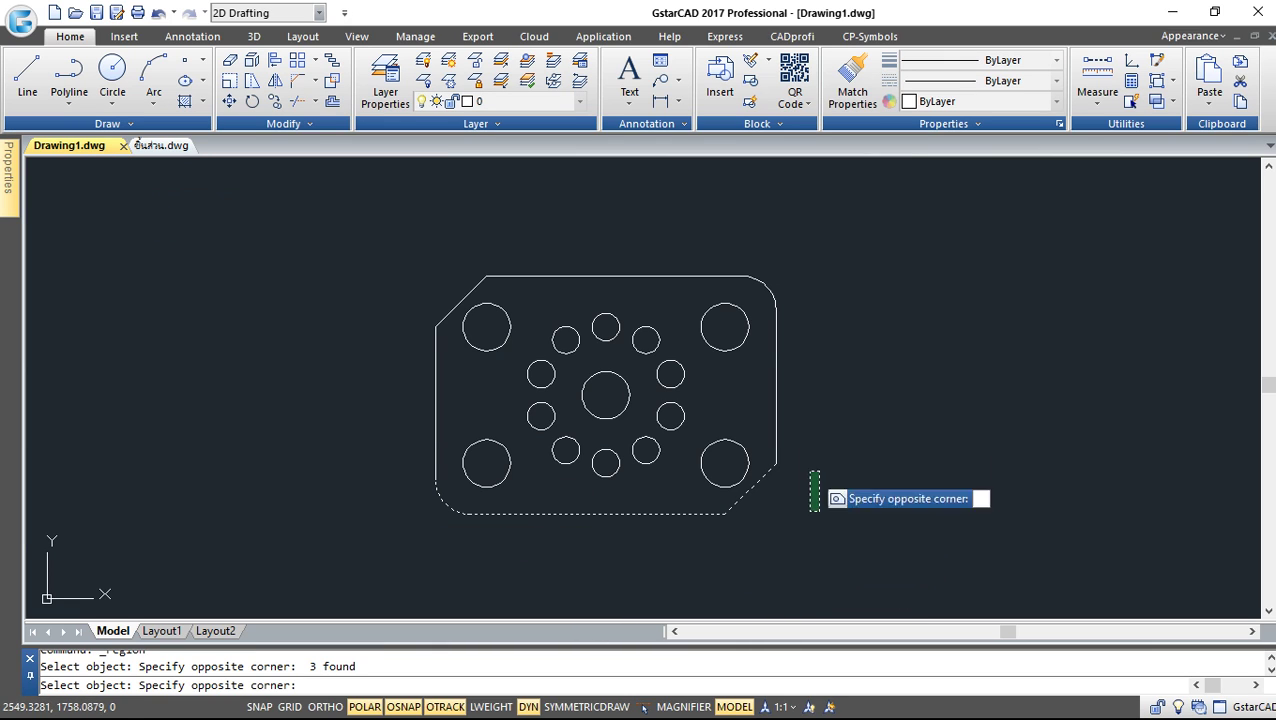
{"action": "left_click", "coordinate": [775, 374]}
{"action": "left_click", "coordinate": [792, 291]}
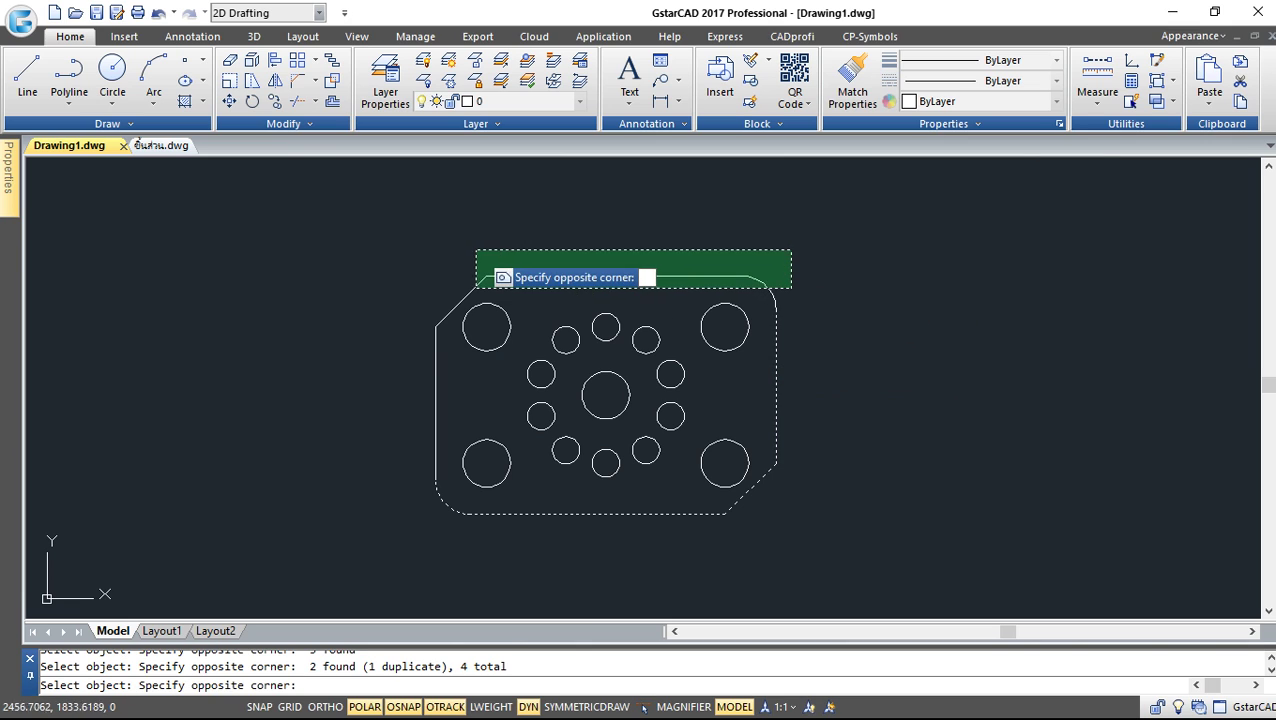
{"action": "left_click", "coordinate": [466, 243]}
{"action": "left_click", "coordinate": [436, 466]}
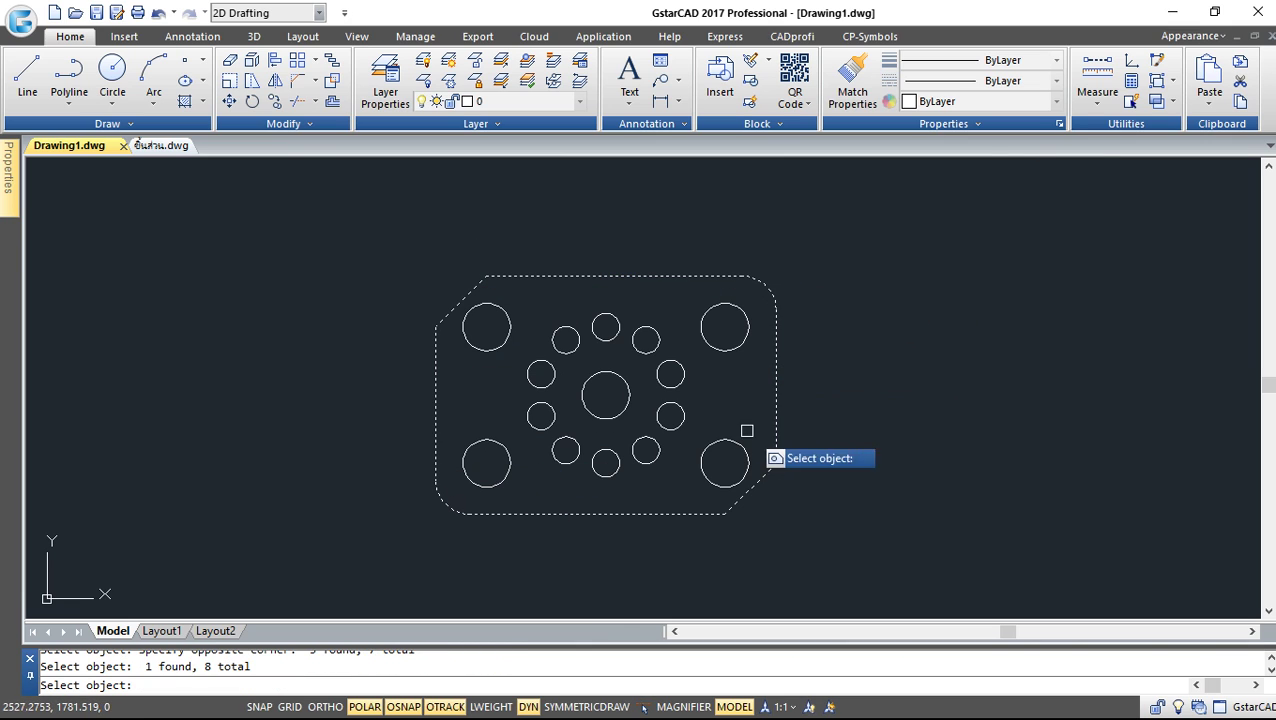
{"action": "key", "text": "Return"}
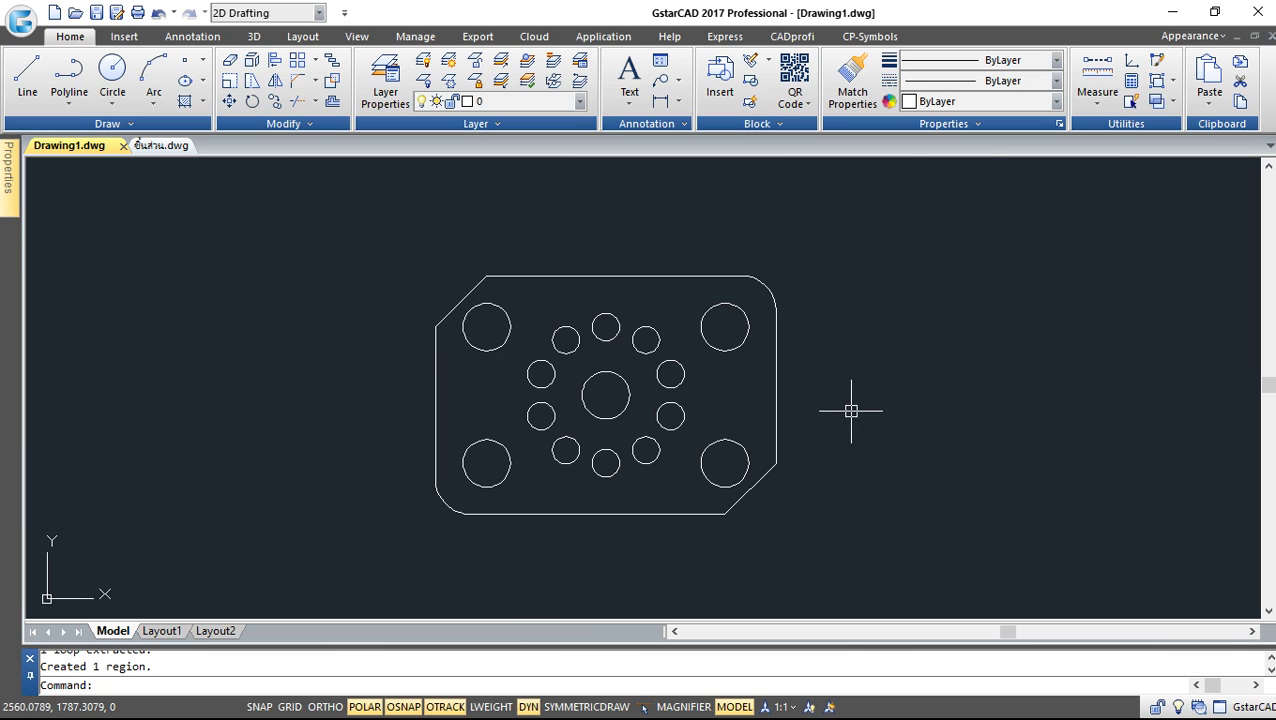
Step: Switch to the ชิ้นส่วน.dwg drawing, zoom in on the yellow bracket and orbit it
{"action": "left_click", "coordinate": [160, 146]}
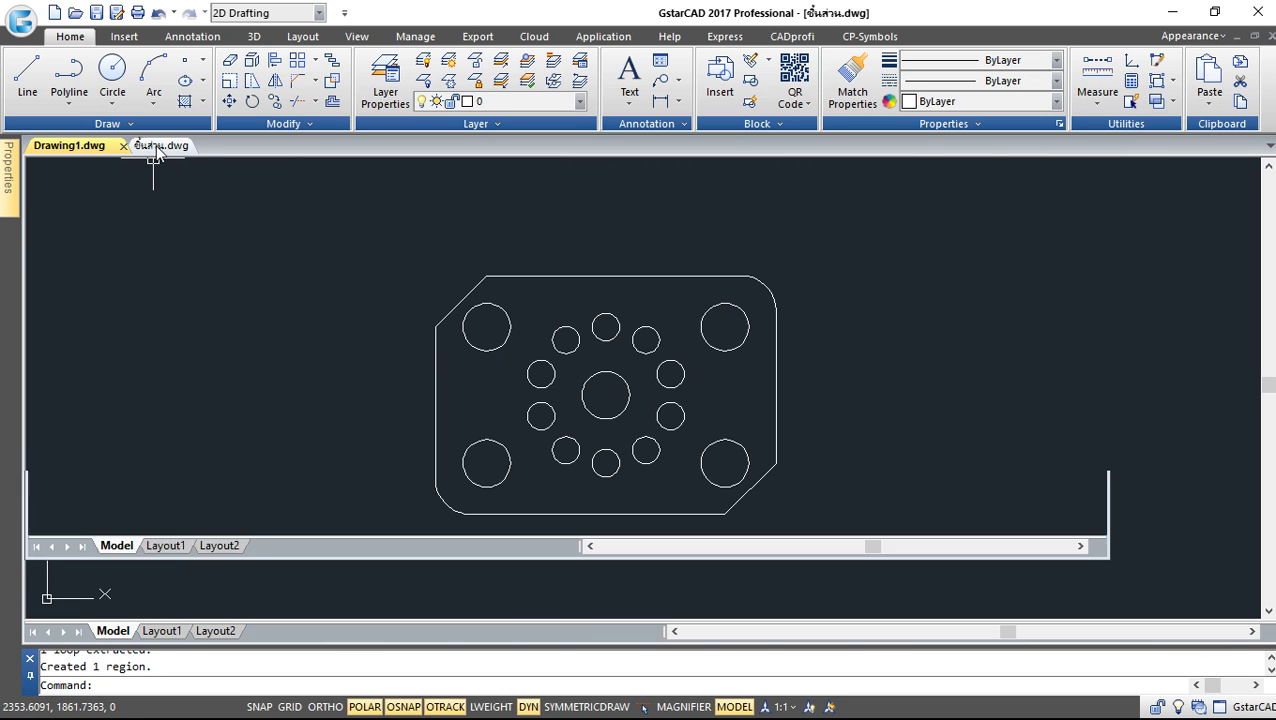
{"action": "scroll", "coordinate": [790, 400], "scroll_direction": "up", "scroll_amount": 1}
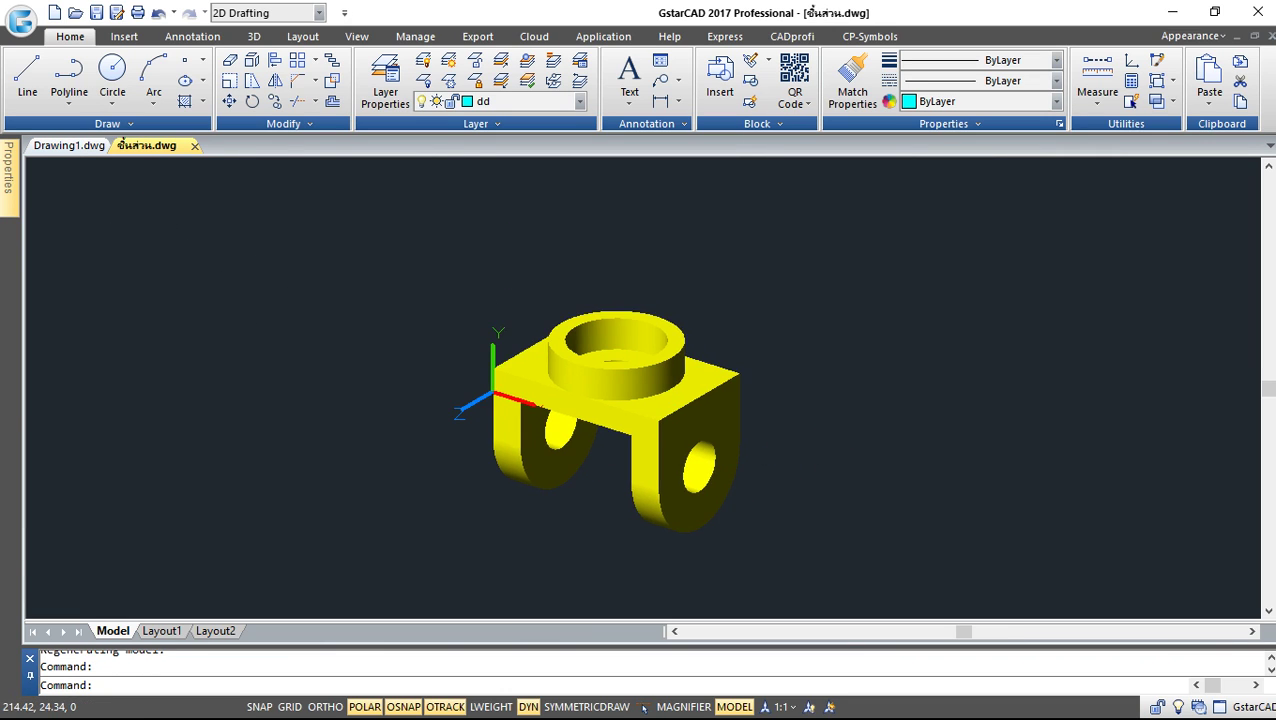
{"action": "scroll", "coordinate": [748, 378], "scroll_direction": "up", "scroll_amount": 2}
{"action": "middle_click_drag", "start_coordinate": [748, 380], "coordinate": [830, 335]}
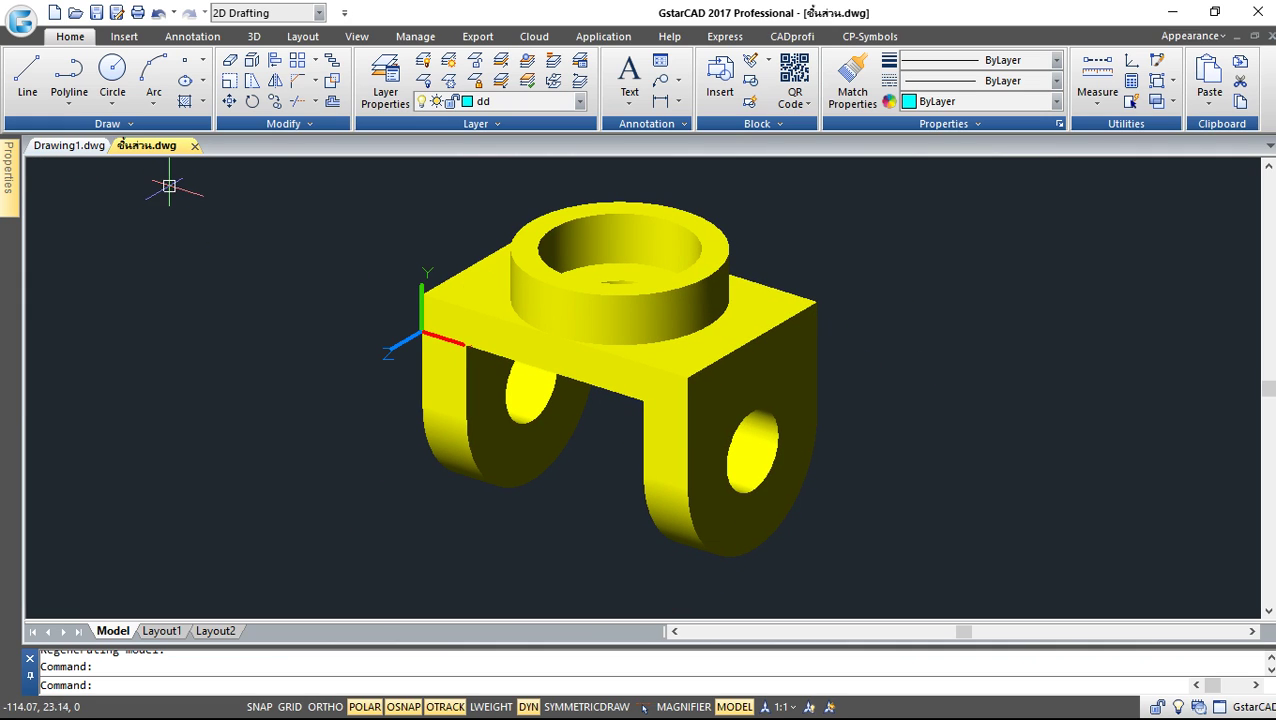
{"action": "left_click", "coordinate": [356, 37]}
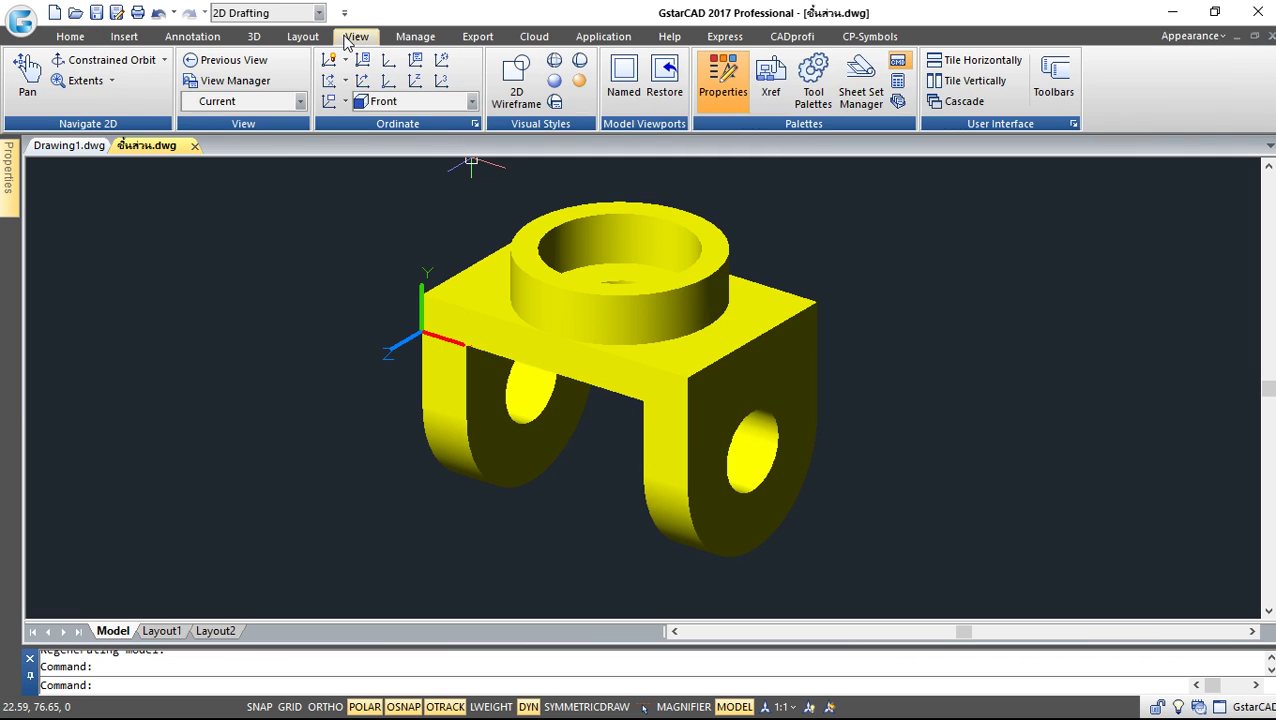
{"action": "scroll", "coordinate": [670, 358], "scroll_direction": "down", "scroll_amount": 2}
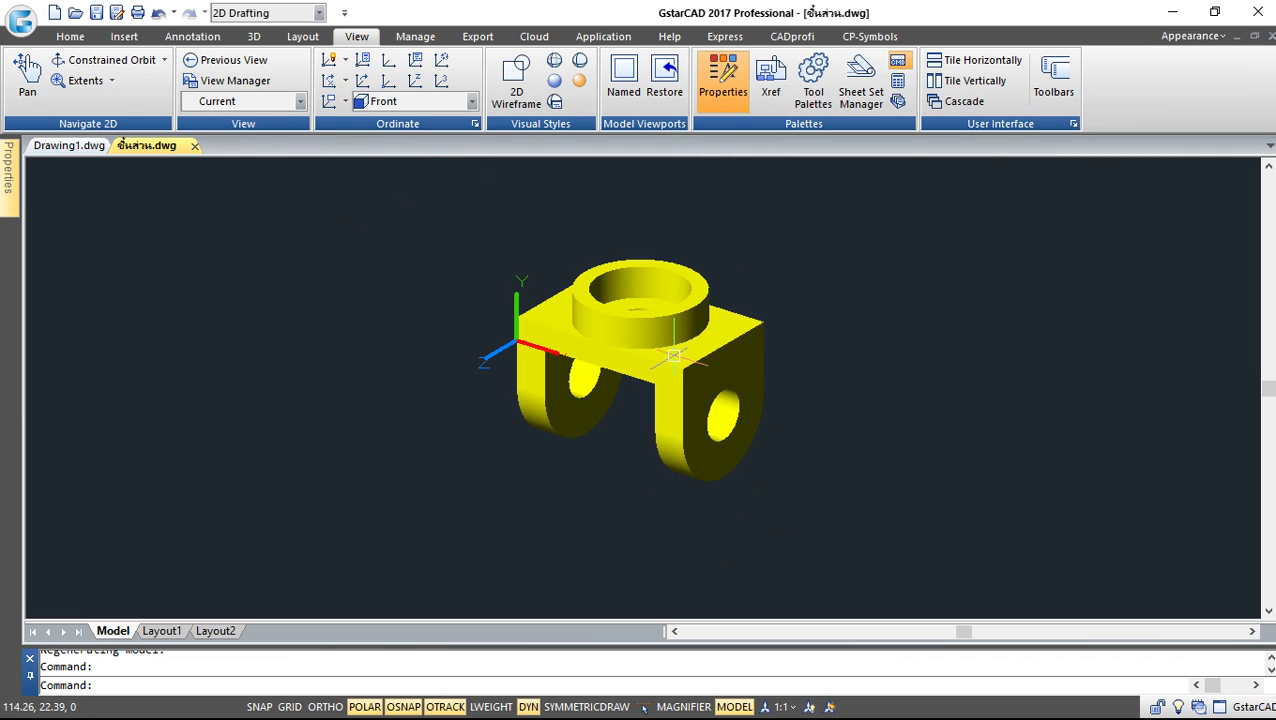
{"action": "mouse_move", "coordinate": [639, 440]}
{"action": "middle_mouse_down", "text": "shift"}
{"action": "mouse_move", "coordinate": [715, 492]}
{"action": "mouse_move", "coordinate": [564, 333]}
{"action": "mouse_move", "coordinate": [615, 265]}
{"action": "mouse_move", "coordinate": [661, 421]}
{"action": "mouse_move", "coordinate": [775, 317]}
{"action": "mouse_move", "coordinate": [812, 464]}
{"action": "mouse_move", "coordinate": [621, 427]}
{"action": "middle_mouse_up", "text": "shift"}
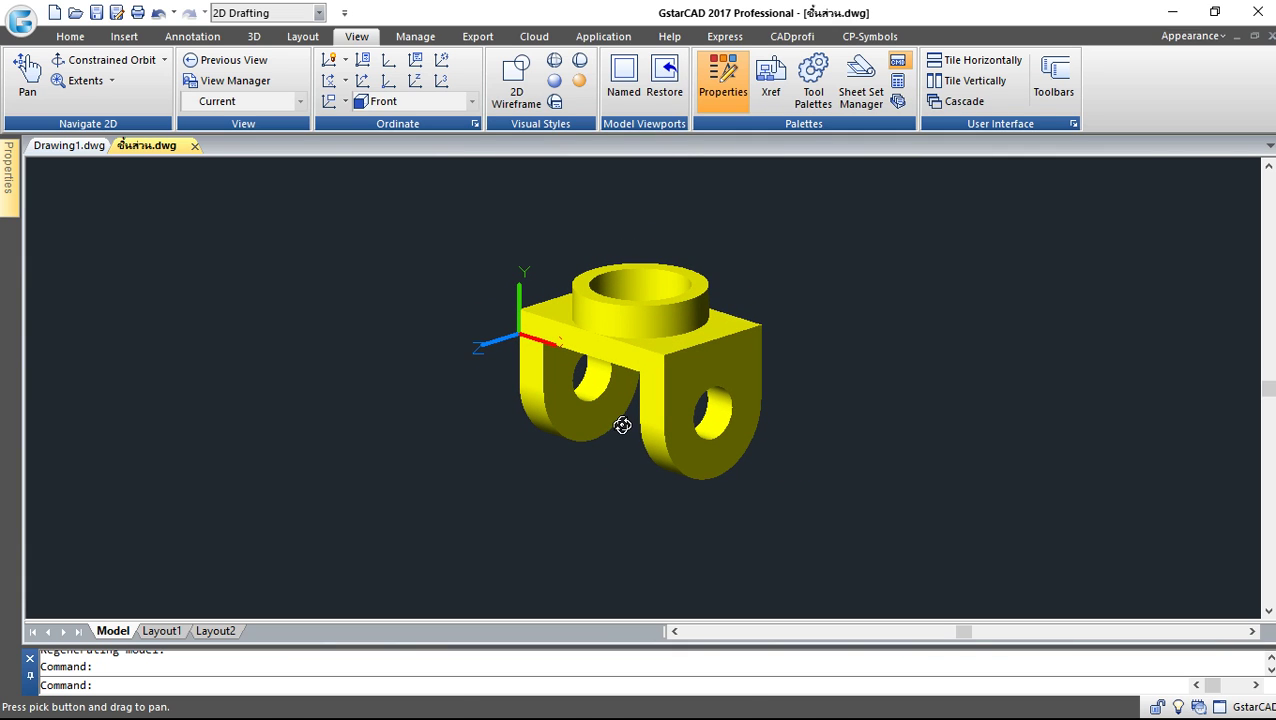
Step: Check the bracket in the Top, then Front, then Right preset views
{"action": "left_click", "coordinate": [301, 102]}
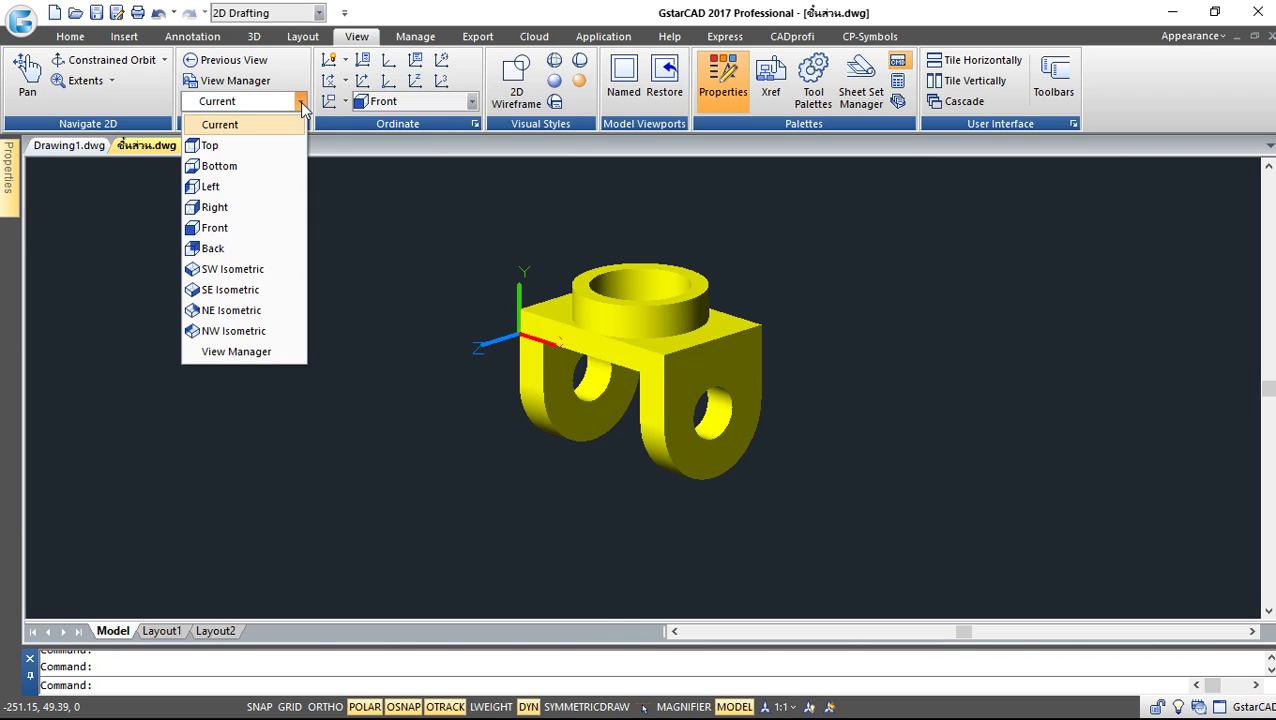
{"action": "left_click", "coordinate": [241, 145]}
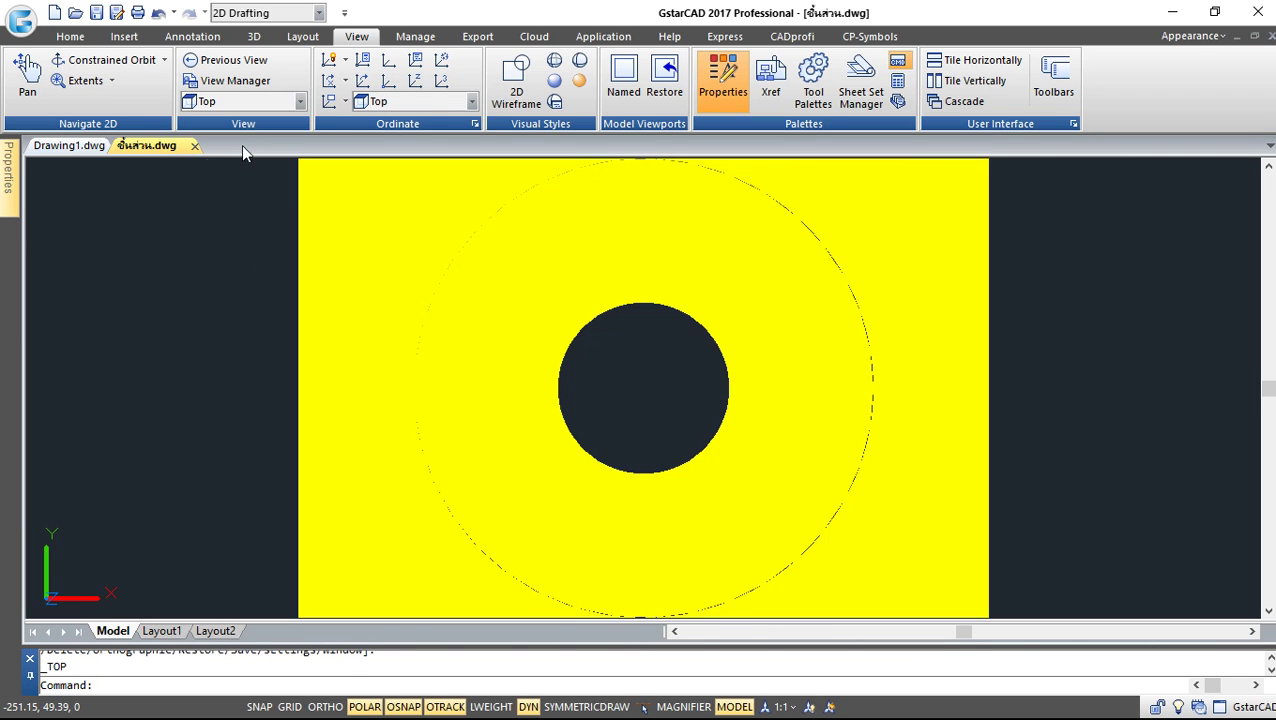
{"action": "scroll", "coordinate": [631, 356], "scroll_direction": "down", "scroll_amount": 3}
{"action": "scroll", "coordinate": [638, 360], "scroll_direction": "down", "scroll_amount": 1}
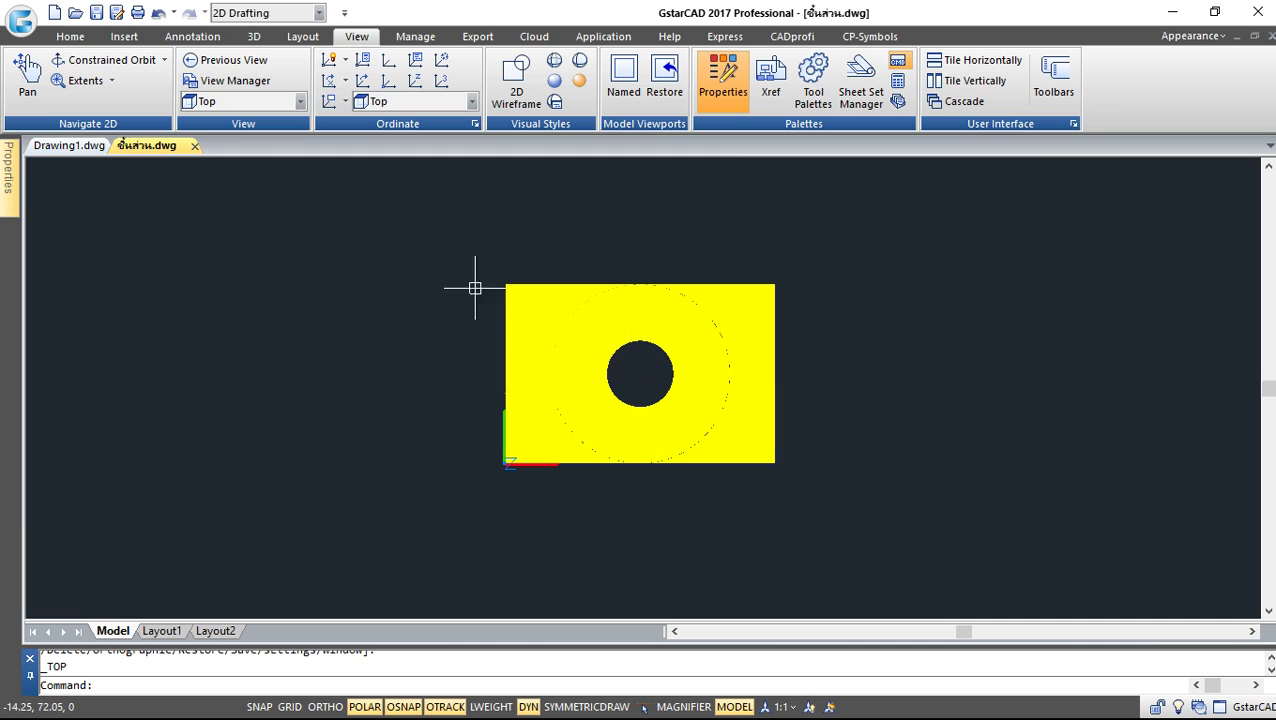
{"action": "left_click", "coordinate": [301, 102]}
{"action": "left_click", "coordinate": [235, 228]}
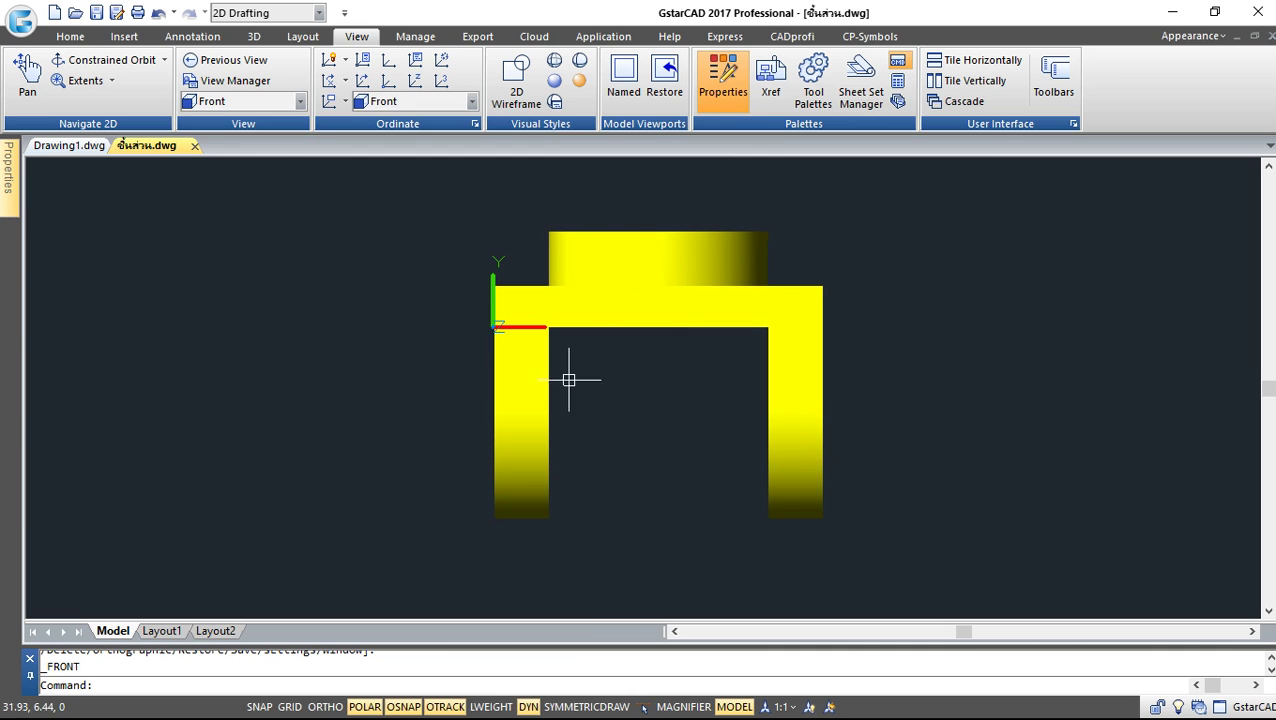
{"action": "left_click", "coordinate": [301, 102]}
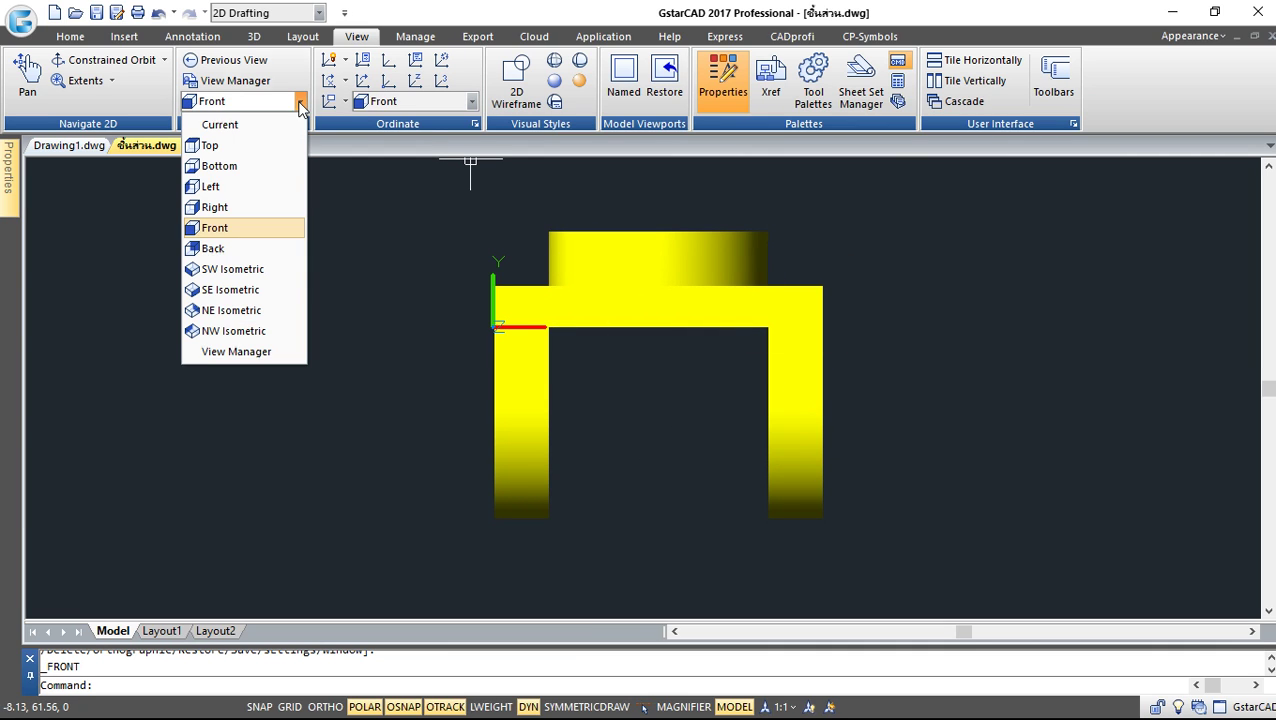
{"action": "left_click", "coordinate": [257, 206]}
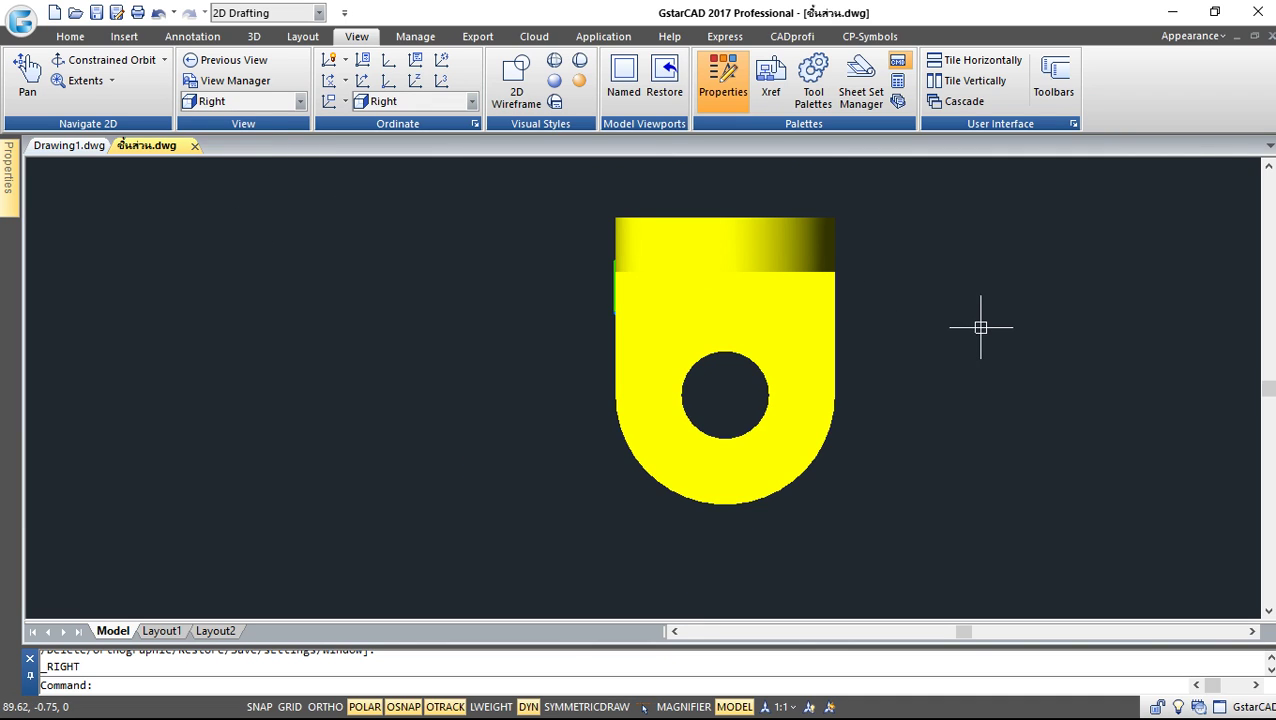
{"action": "middle_click_drag", "start_coordinate": [981, 327], "coordinate": [919, 345]}
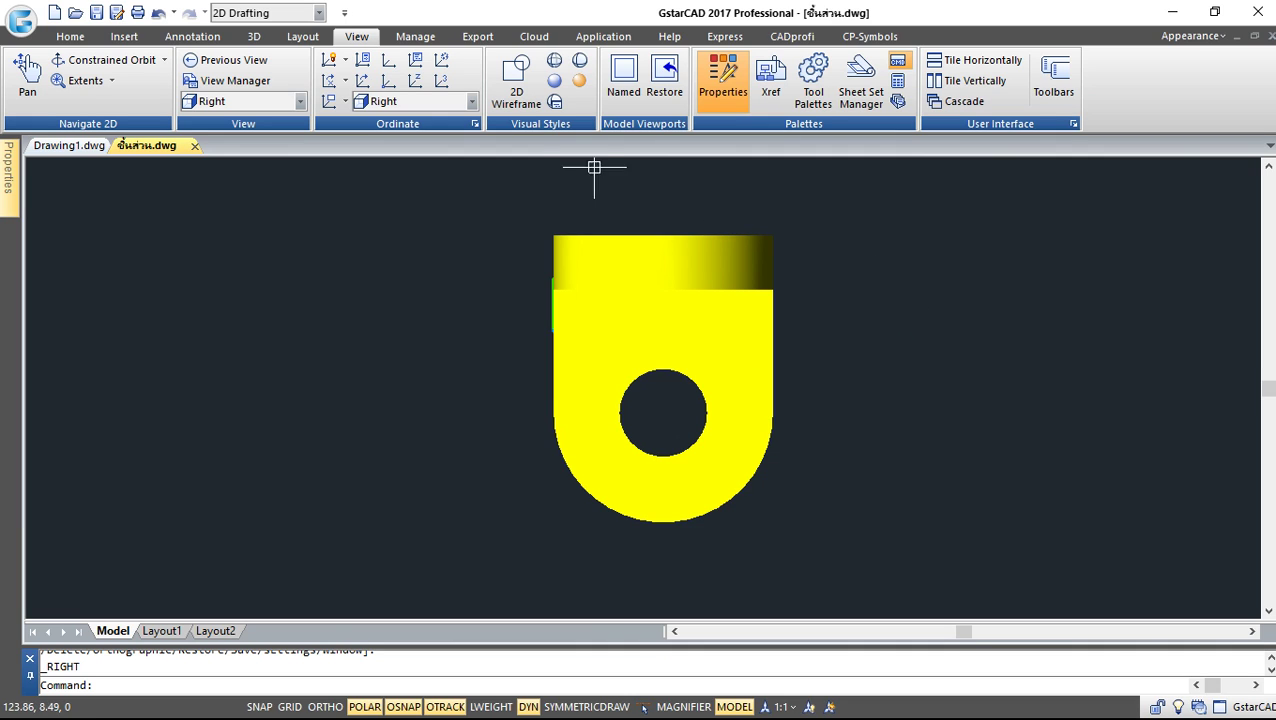
Step: Switch the bracket to 2D Wireframe and view it from Top, then Front
{"action": "left_click", "coordinate": [517, 85]}
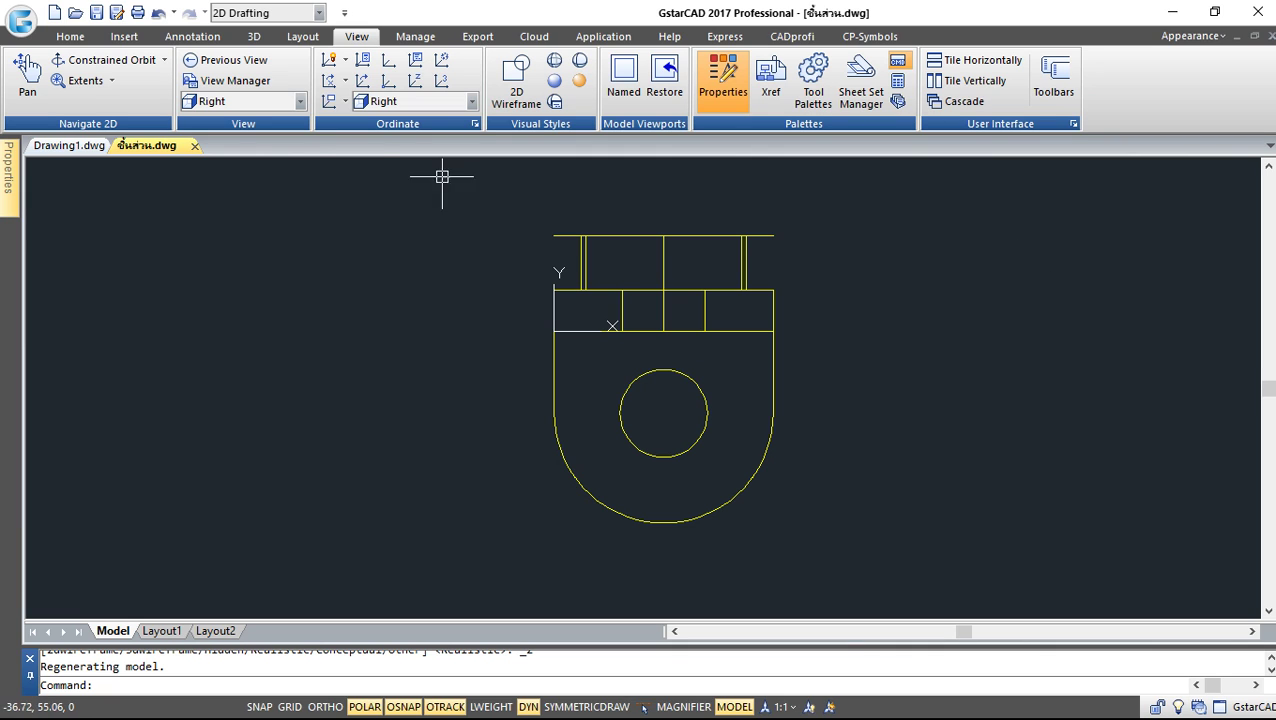
{"action": "left_click", "coordinate": [299, 101]}
{"action": "left_click", "coordinate": [275, 145]}
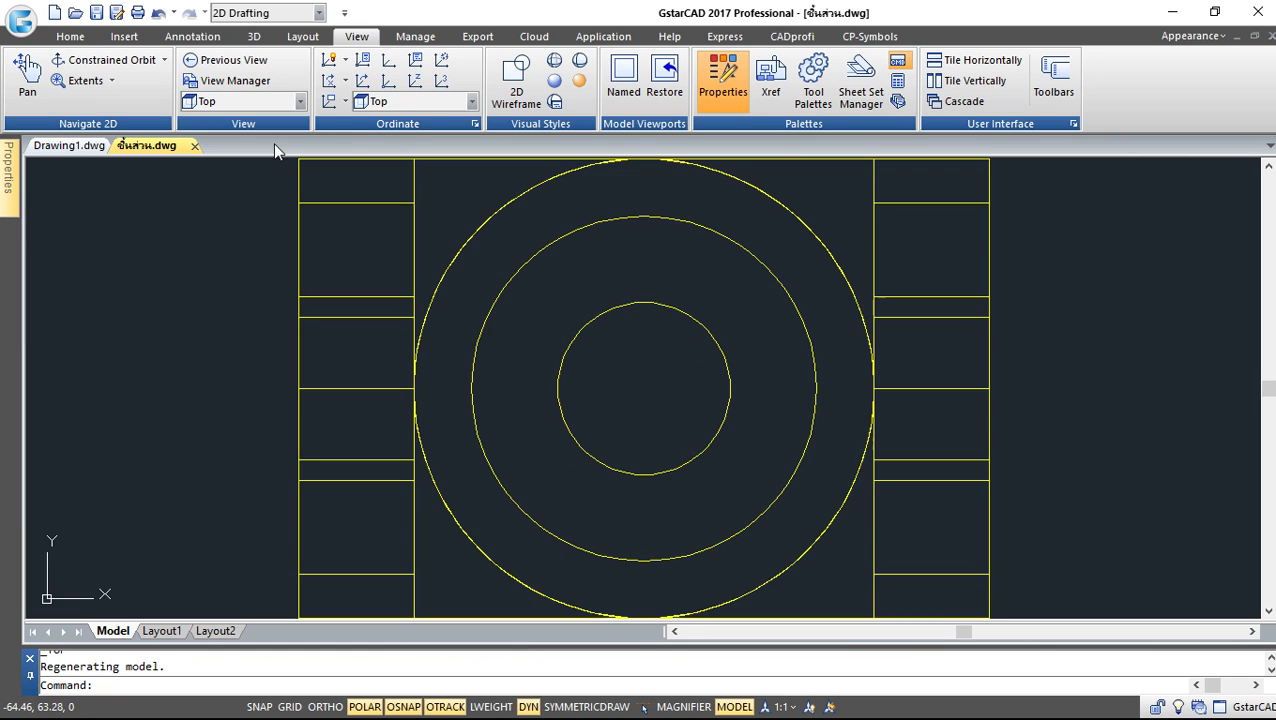
{"action": "scroll", "coordinate": [672, 288], "scroll_direction": "down", "scroll_amount": 2}
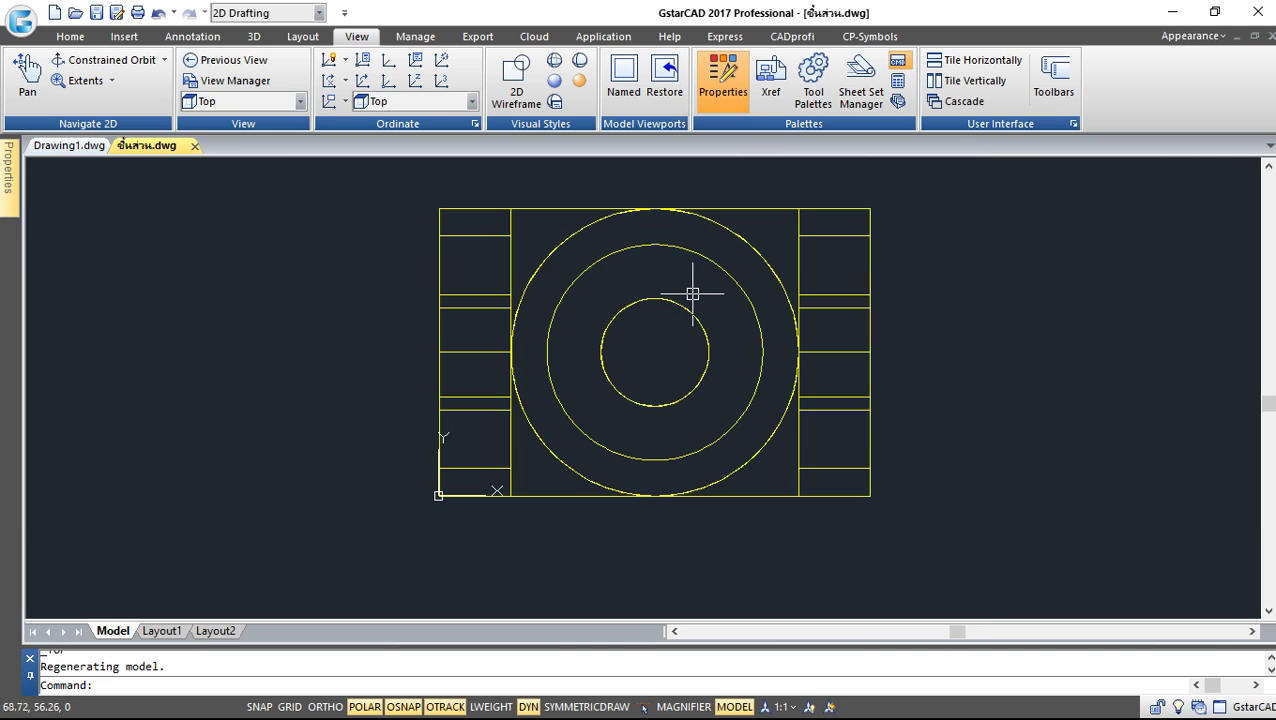
{"action": "left_click", "coordinate": [300, 101]}
{"action": "left_click", "coordinate": [237, 228]}
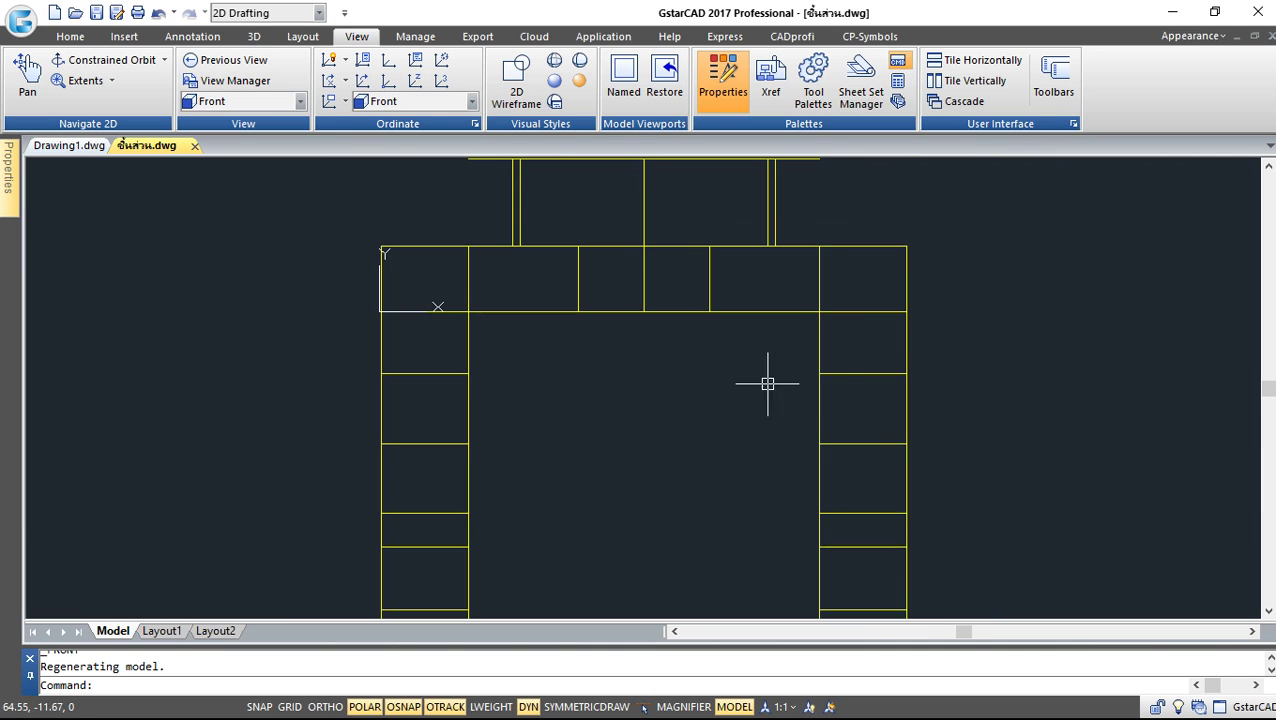
{"action": "scroll", "coordinate": [790, 378], "scroll_direction": "down", "scroll_amount": 3}
{"action": "middle_click_drag", "start_coordinate": [835, 343], "coordinate": [844, 340]}
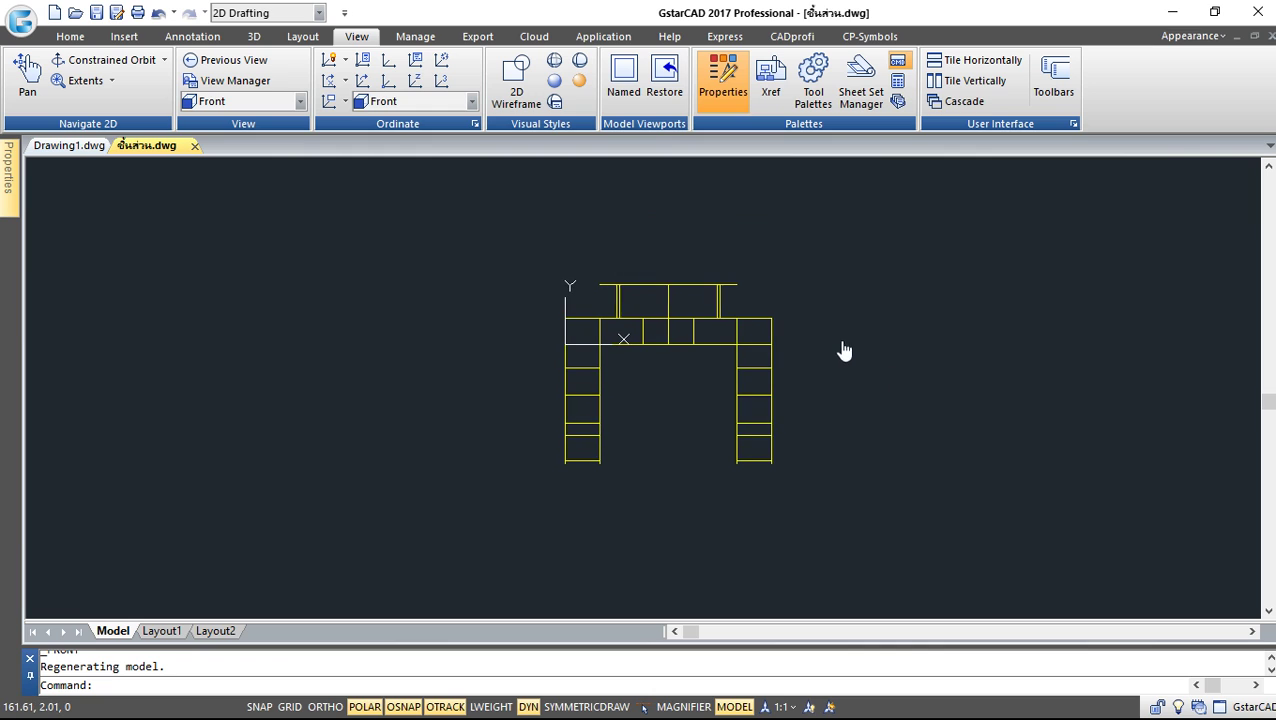
Step: Show the bracket in SW Isometric view and zoom in on it
{"action": "left_click", "coordinate": [300, 101]}
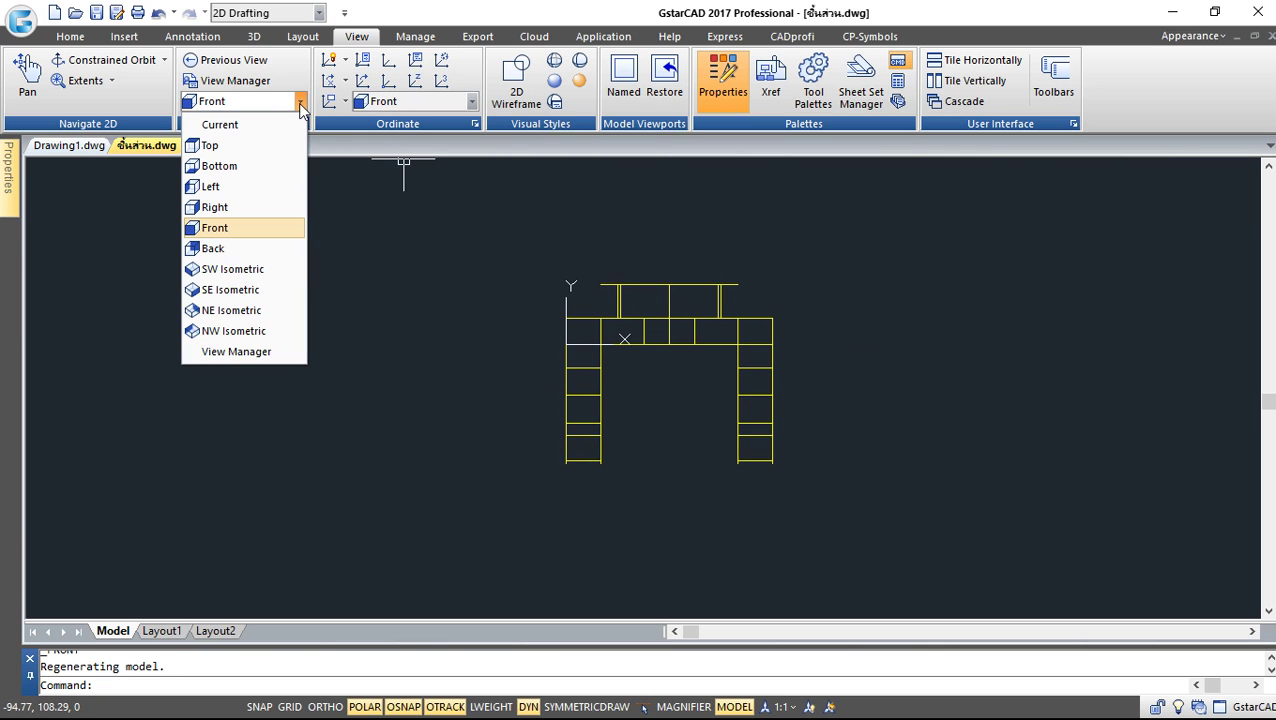
{"action": "left_click", "coordinate": [245, 272]}
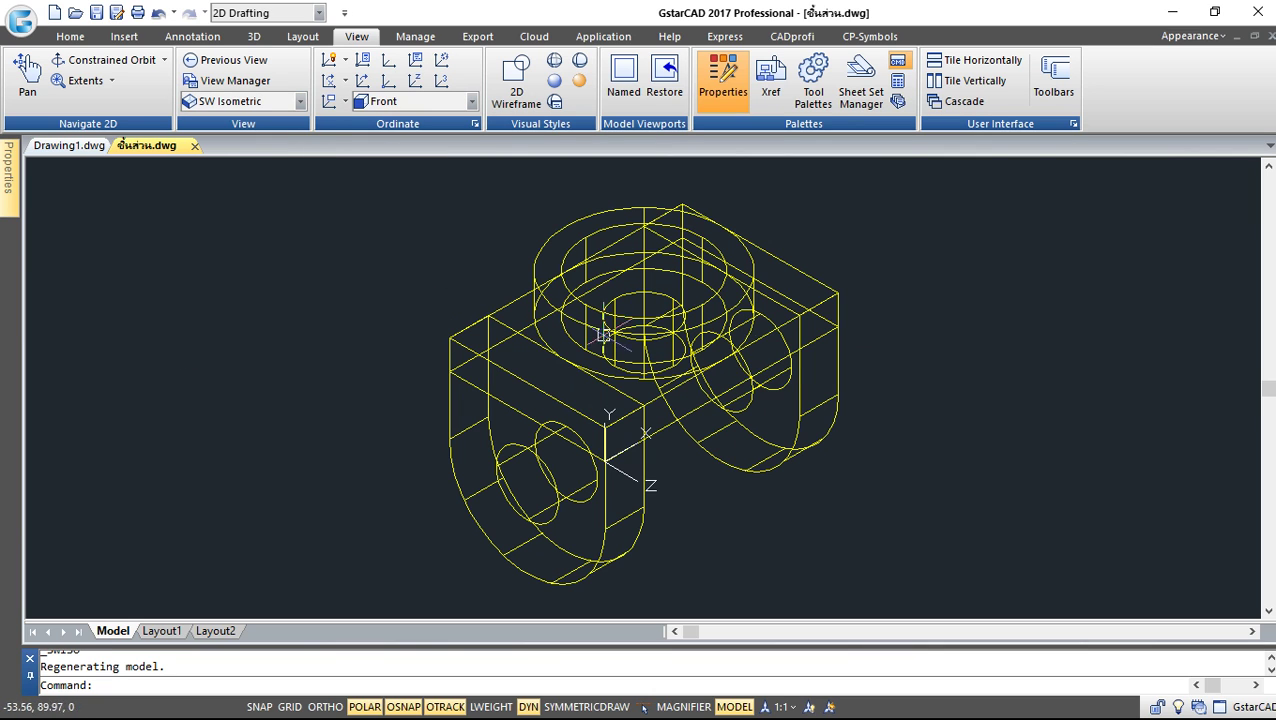
{"action": "scroll", "coordinate": [1017, 393], "scroll_direction": "down", "scroll_amount": 2}
{"action": "middle_click_drag", "start_coordinate": [1017, 393], "coordinate": [831, 385]}
{"action": "scroll", "coordinate": [746, 353], "scroll_direction": "up", "scroll_amount": 1}
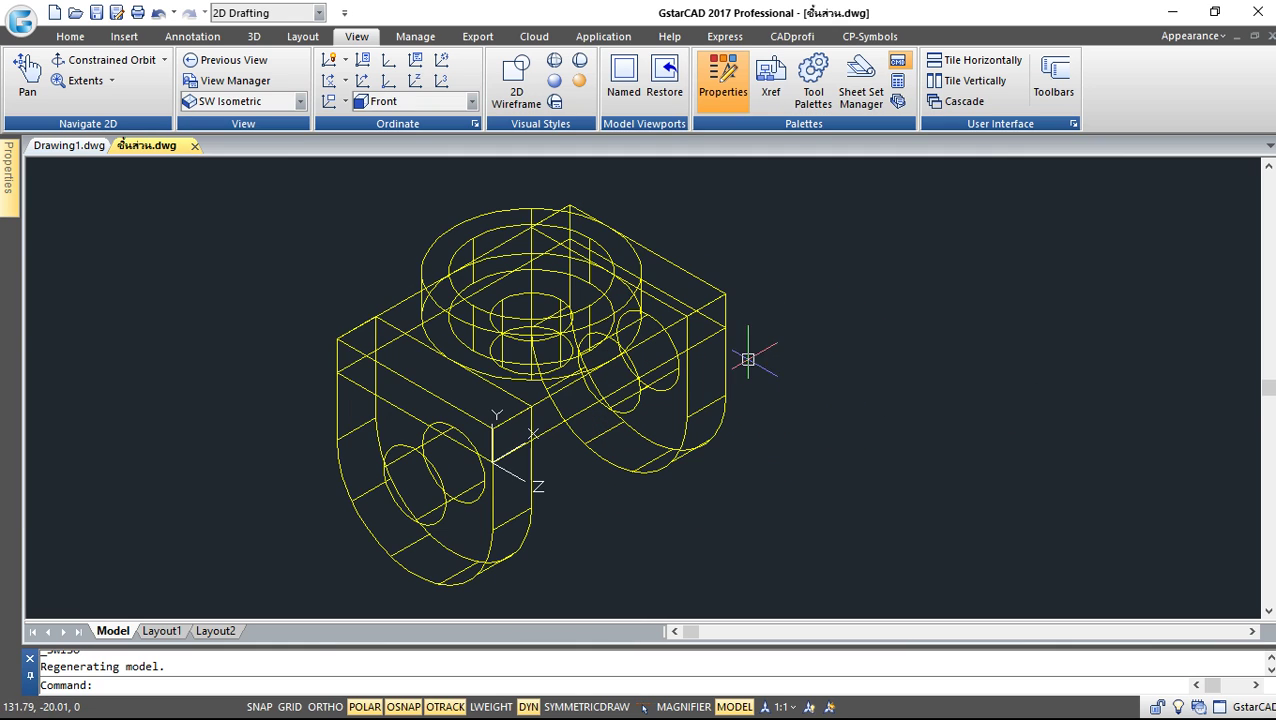
{"action": "scroll", "coordinate": [763, 367], "scroll_direction": "up", "scroll_amount": 1}
{"action": "scroll", "coordinate": [763, 367], "scroll_direction": "up", "scroll_amount": 1}
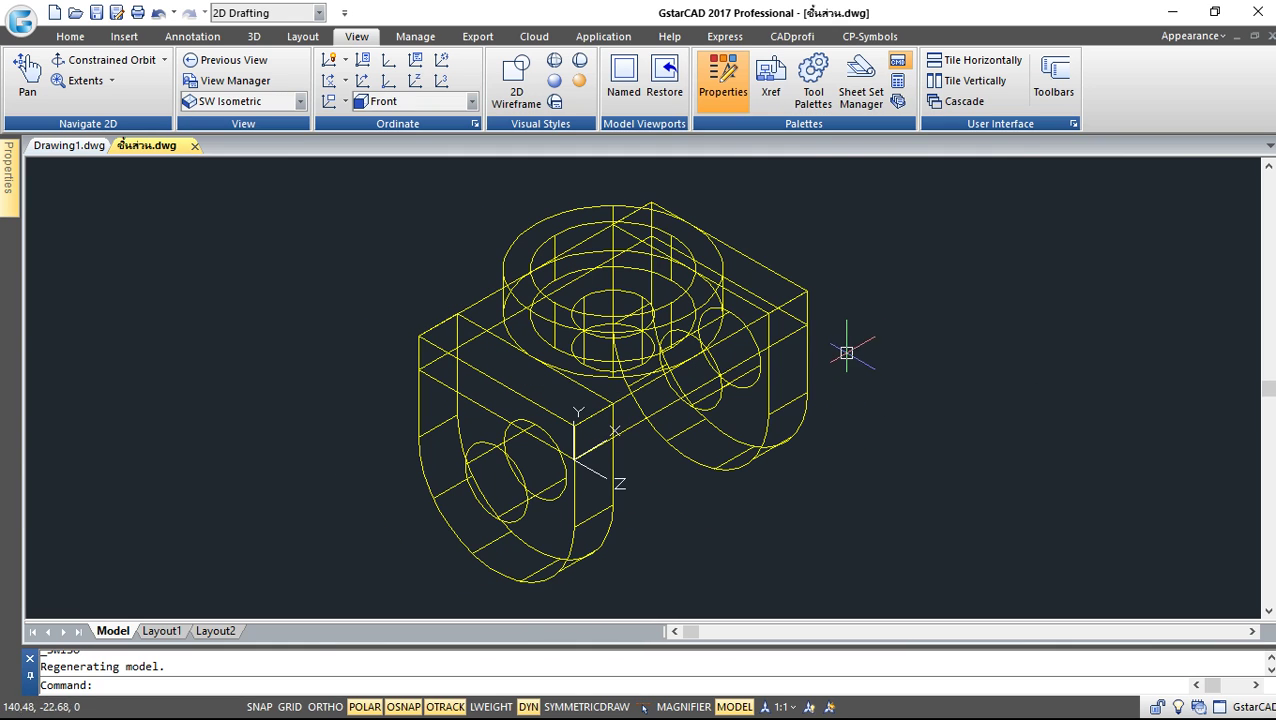
Step: Apply the Realistic visual style to the bracket after briefly trying wireframe
{"action": "left_click", "coordinate": [579, 81]}
{"action": "left_click", "coordinate": [516, 85]}
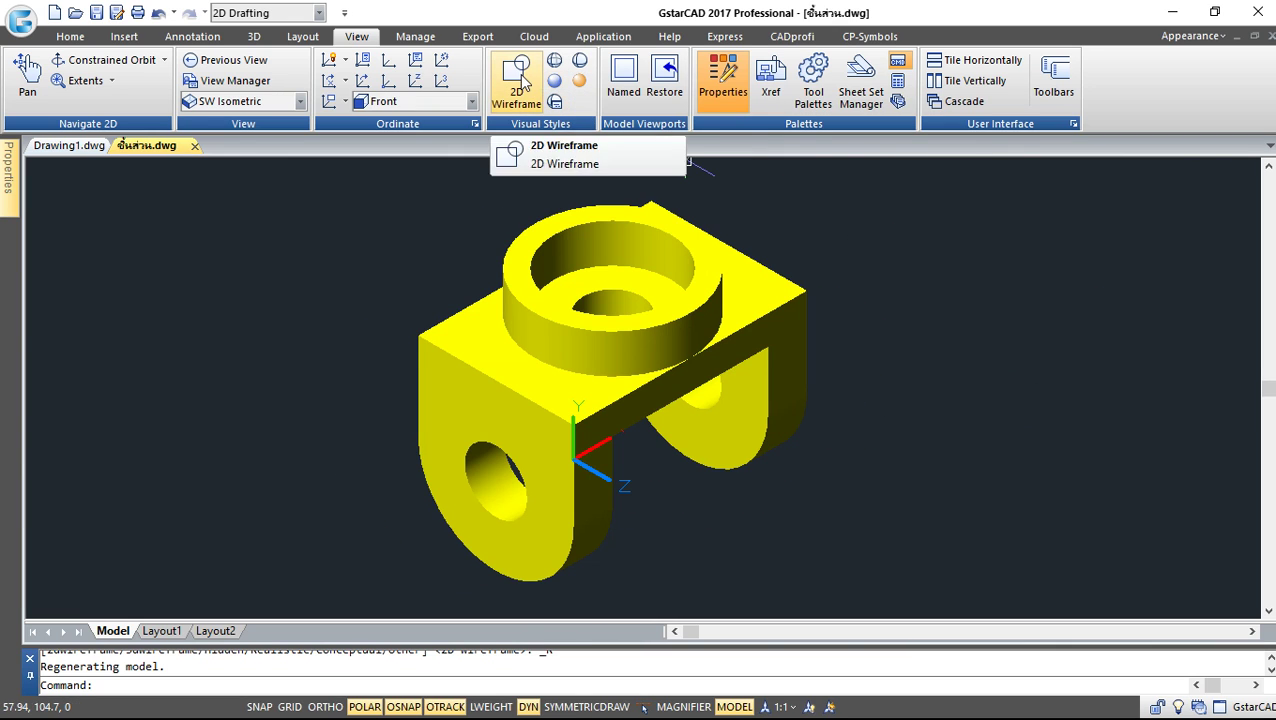
{"action": "left_click", "coordinate": [540, 166]}
{"action": "left_click", "coordinate": [554, 81]}
{"action": "scroll", "coordinate": [1040, 404], "scroll_direction": "down", "scroll_amount": 3}
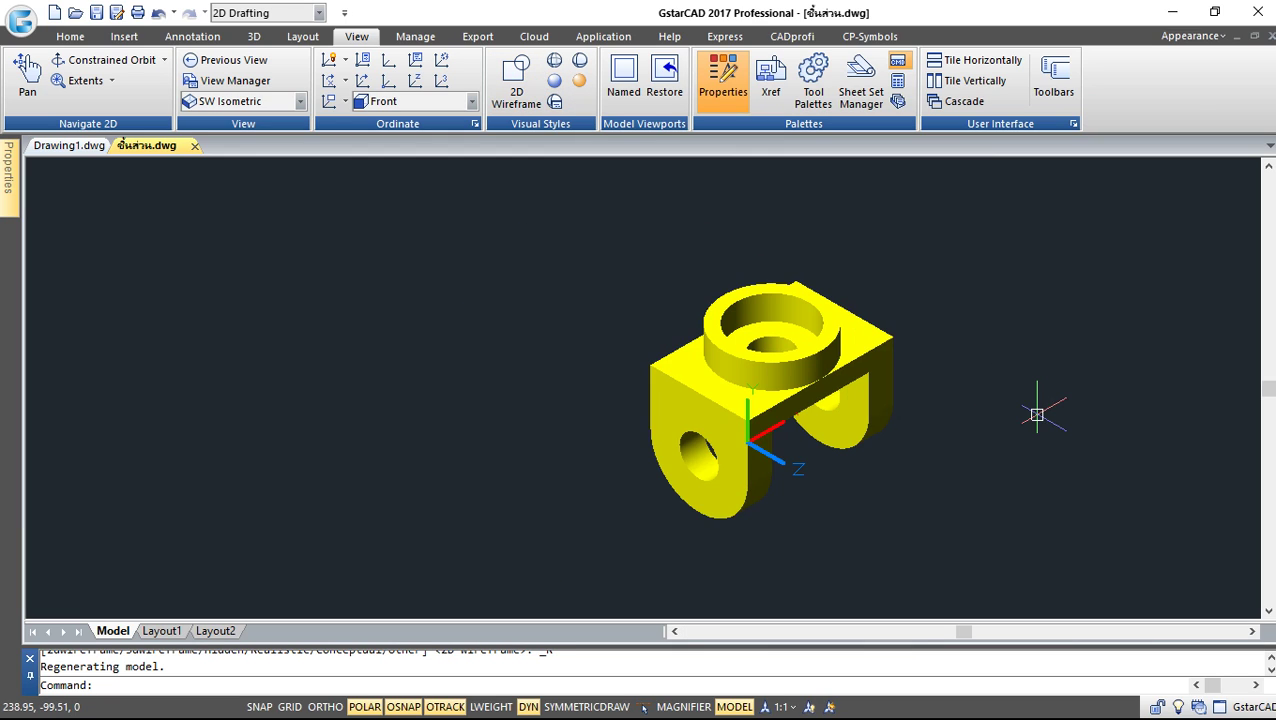
{"action": "scroll", "coordinate": [1048, 410], "scroll_direction": "up", "scroll_amount": 1}
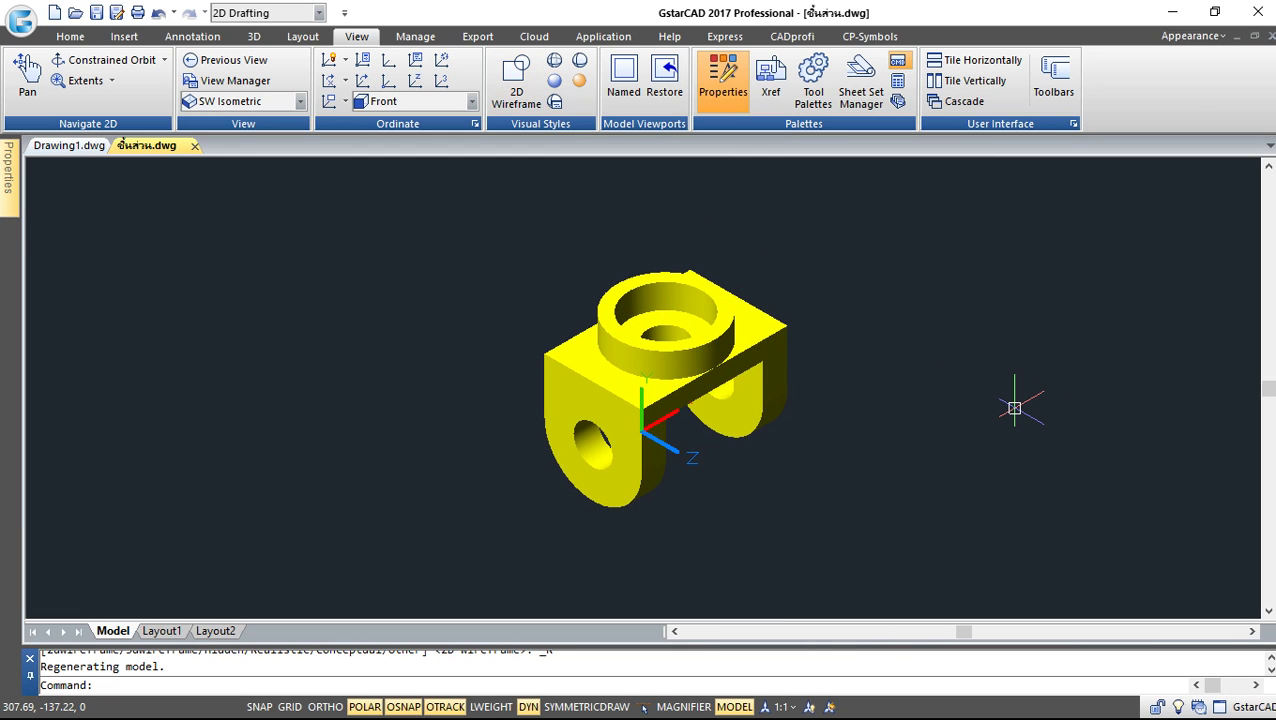